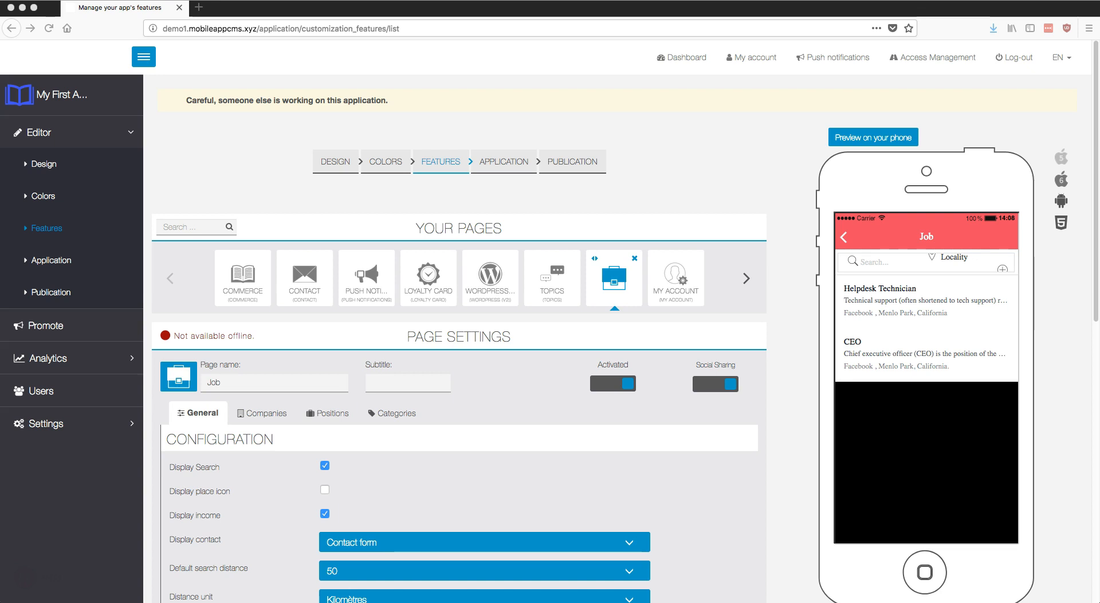
Step: Turn on the place icon, offer Email & Contact form, and default search to 75 Kilomètres
click(550, 342)
drag(631, 285, 532, 356)
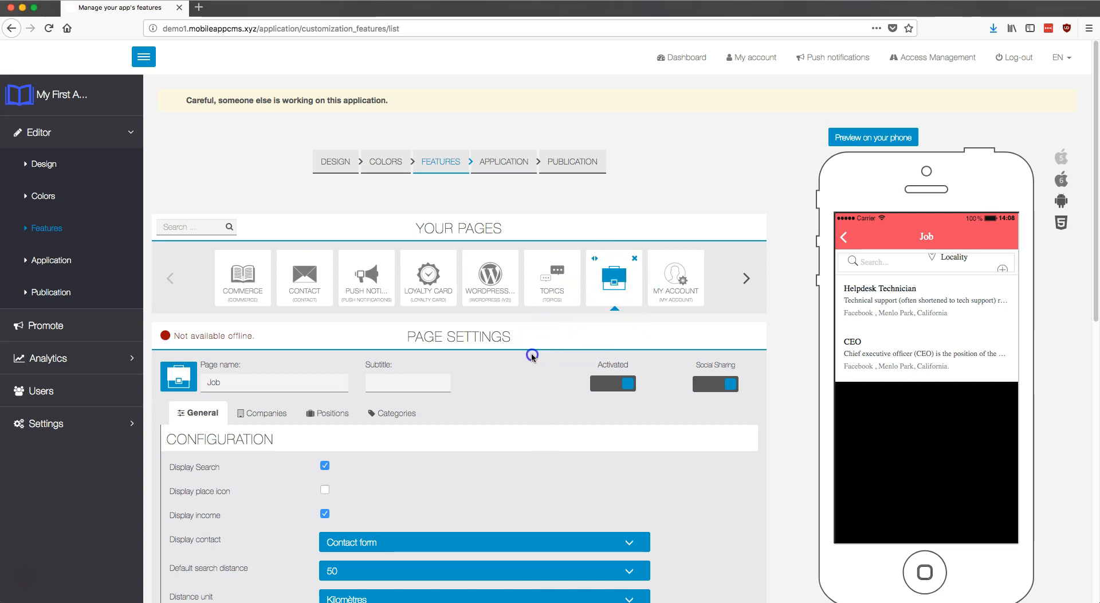
scroll(533, 376, down, 3)
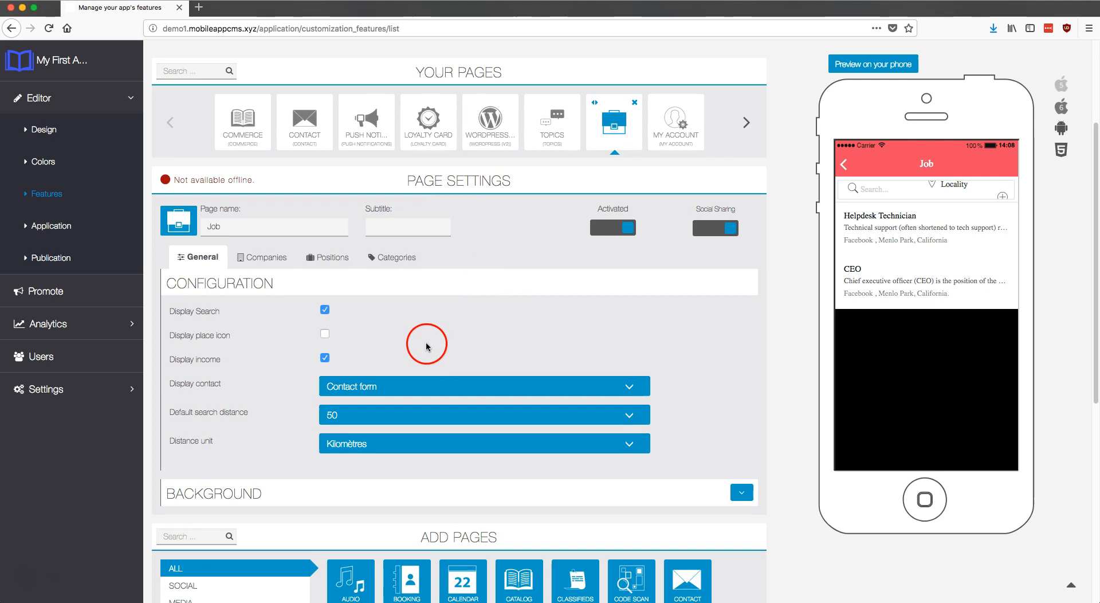
click(203, 311)
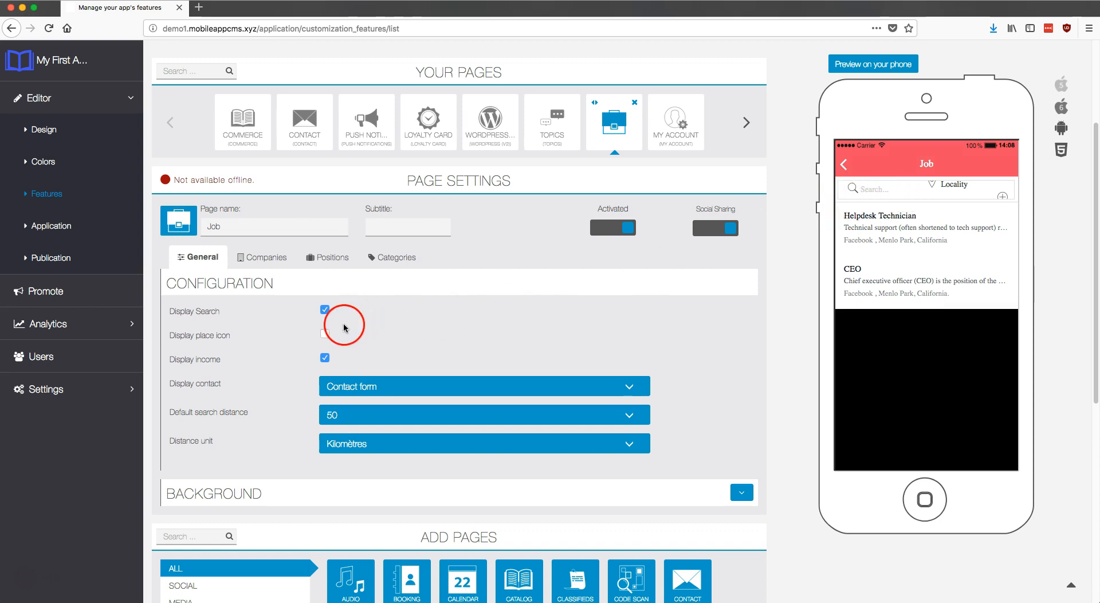
click(325, 334)
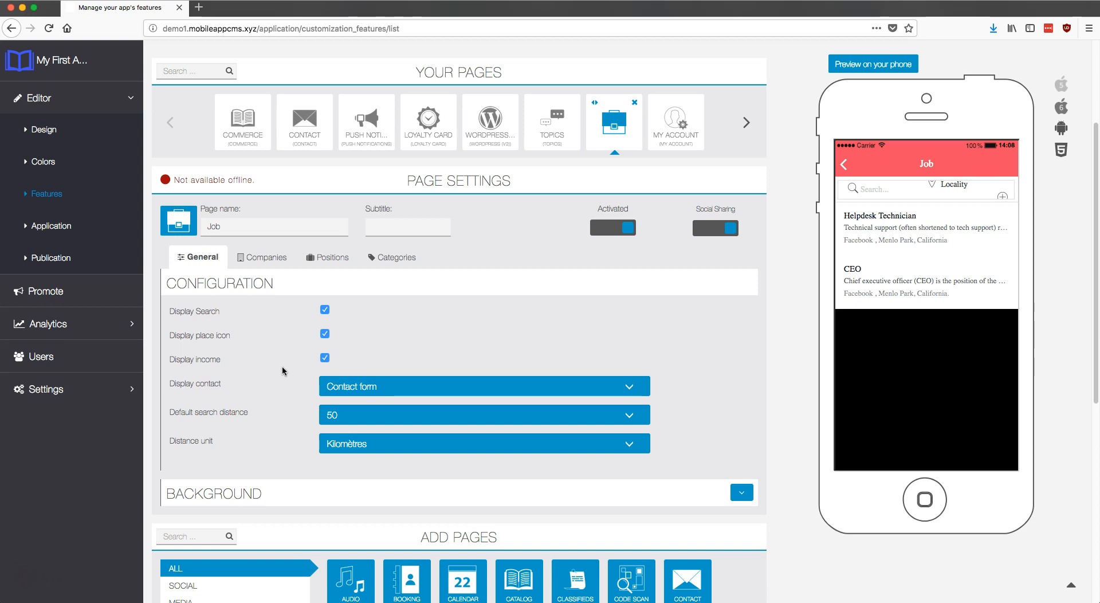
click(365, 385)
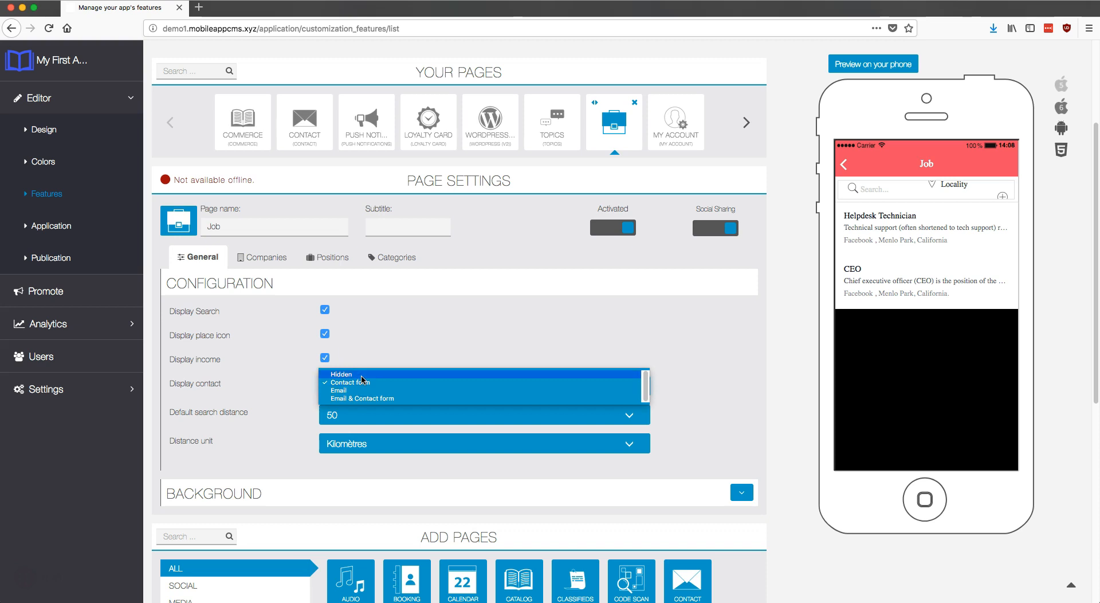
click(366, 399)
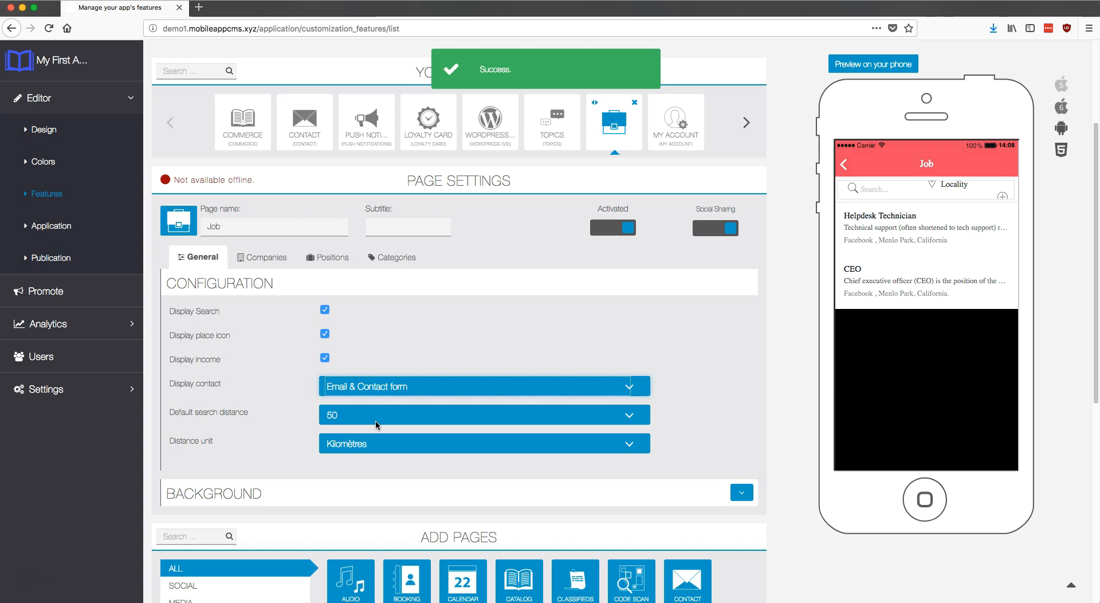
click(377, 424)
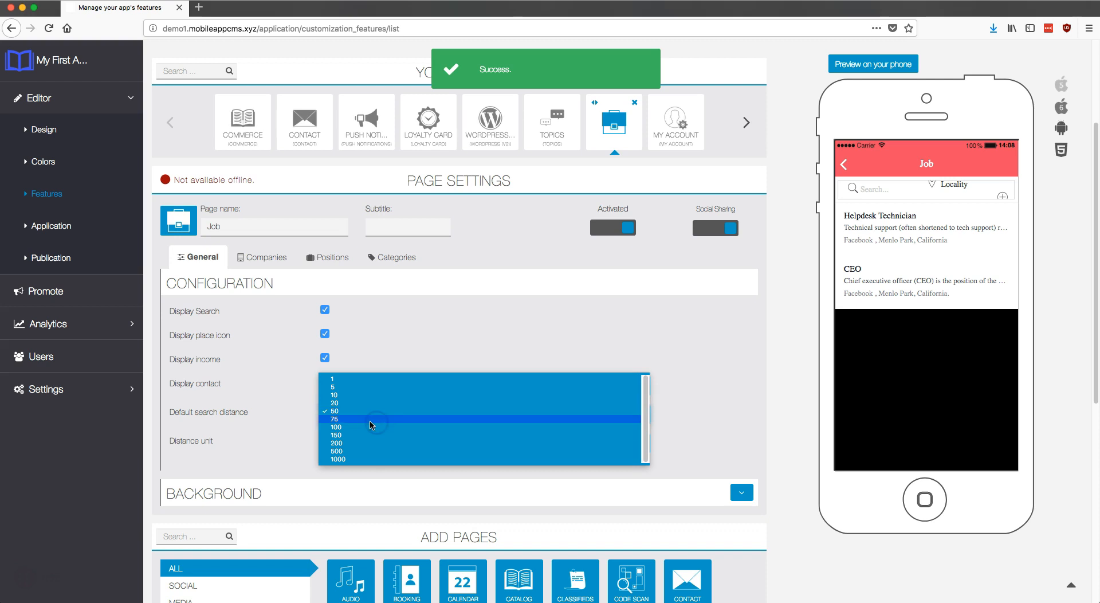
click(349, 422)
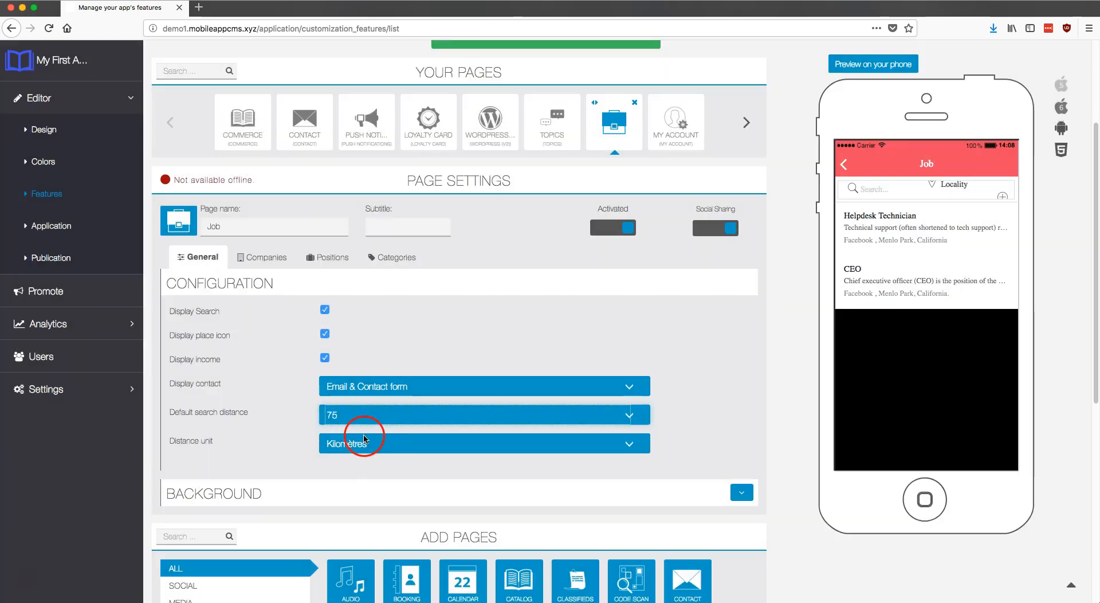
click(371, 444)
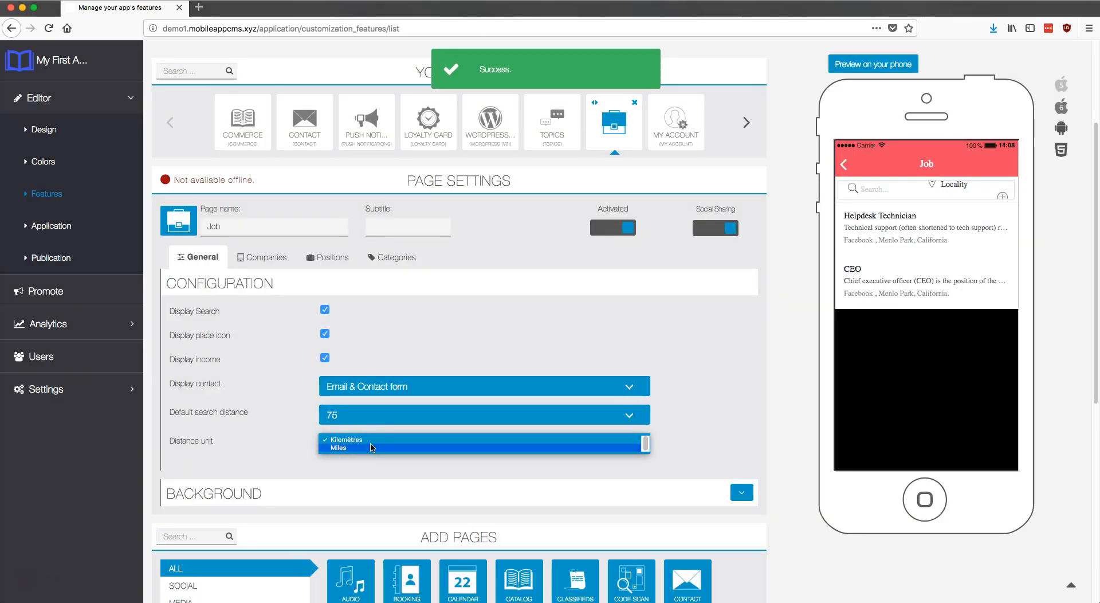
click(375, 442)
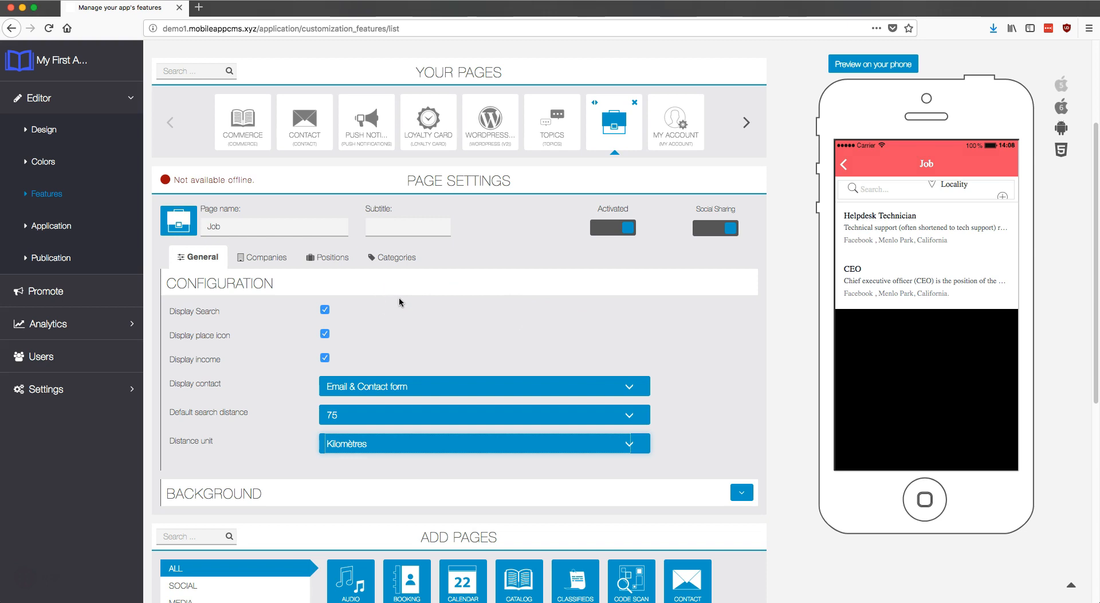
Step: Upload Background.jpg as the Job page's portrait background and accept the crop
click(742, 493)
scroll(662, 462, down, 1)
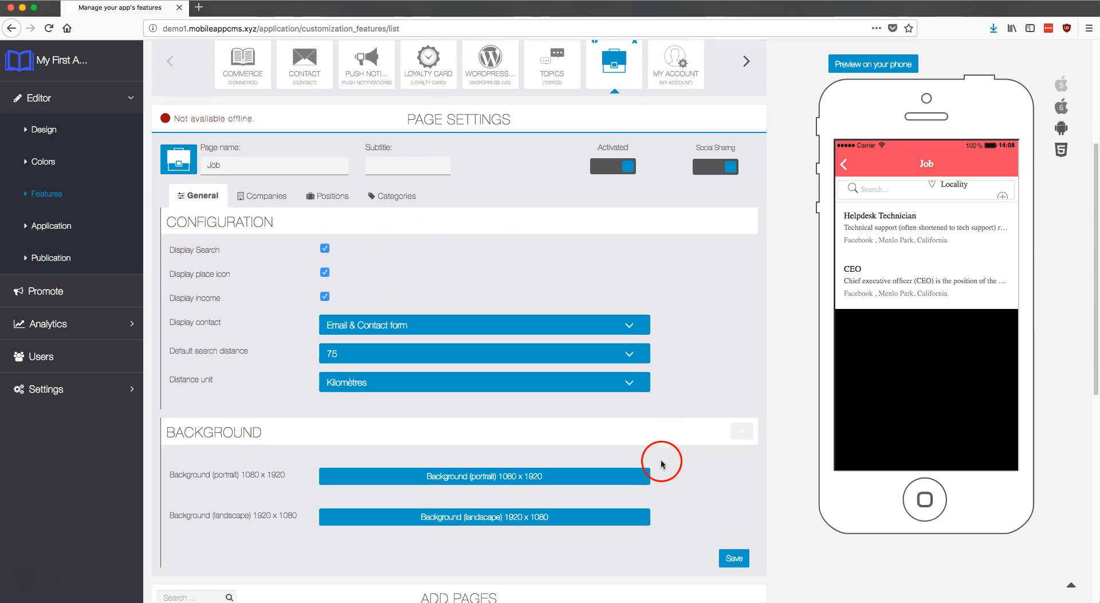
click(585, 455)
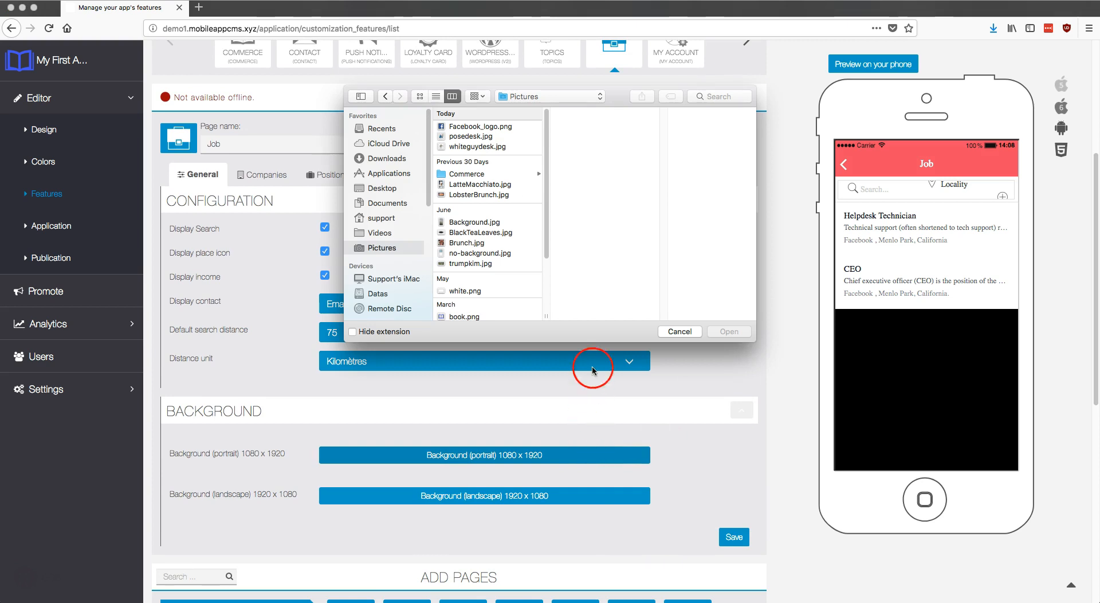
click(484, 222)
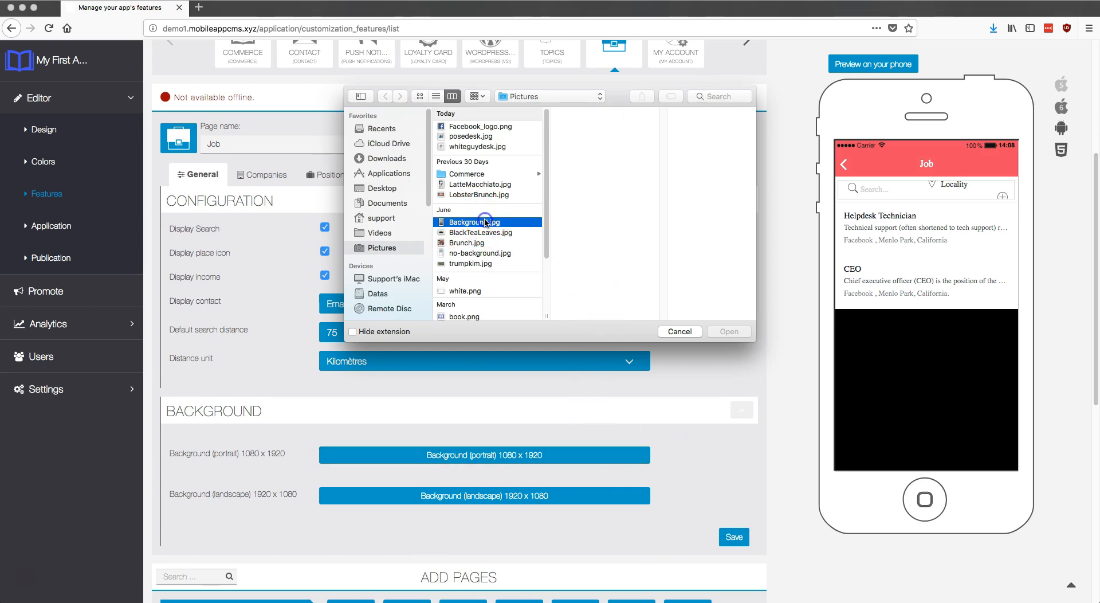
click(729, 331)
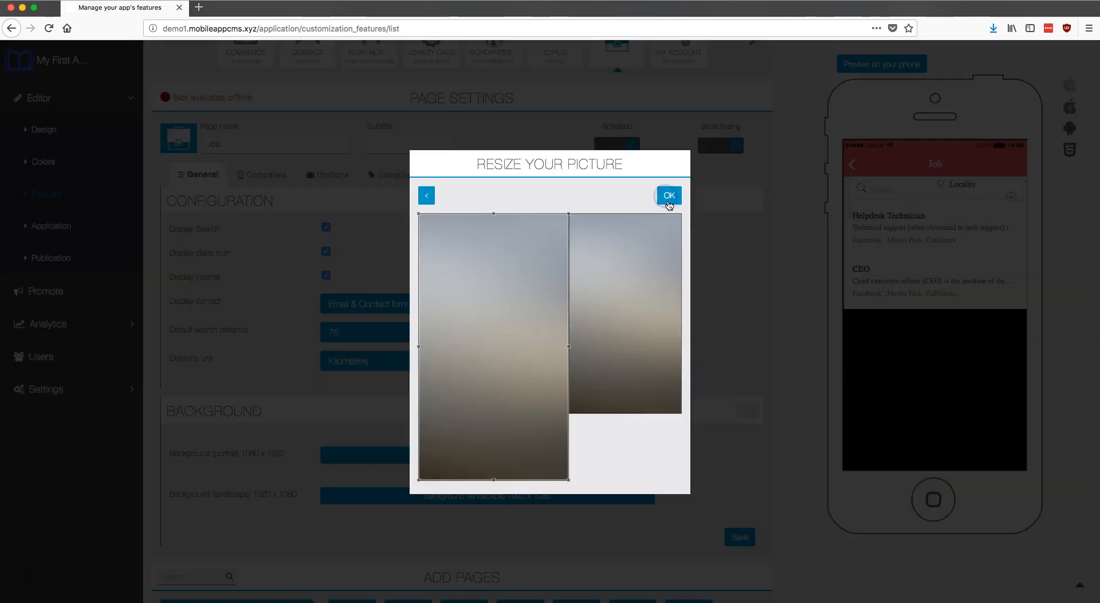
click(667, 197)
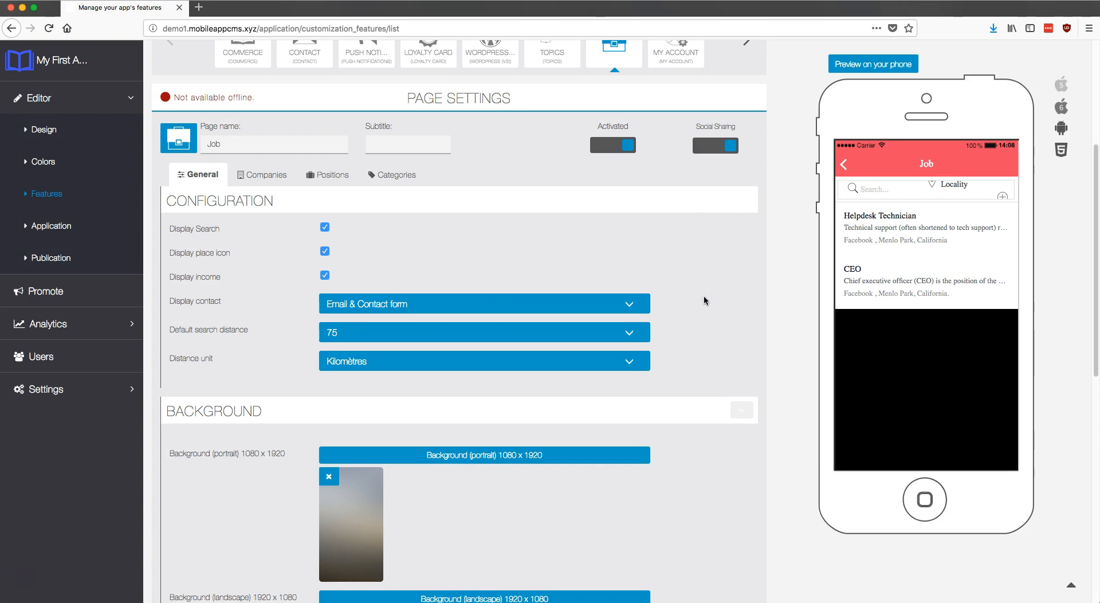
Step: Save the Job page settings and reopen its companies section
scroll(704, 295, down, 3)
click(741, 542)
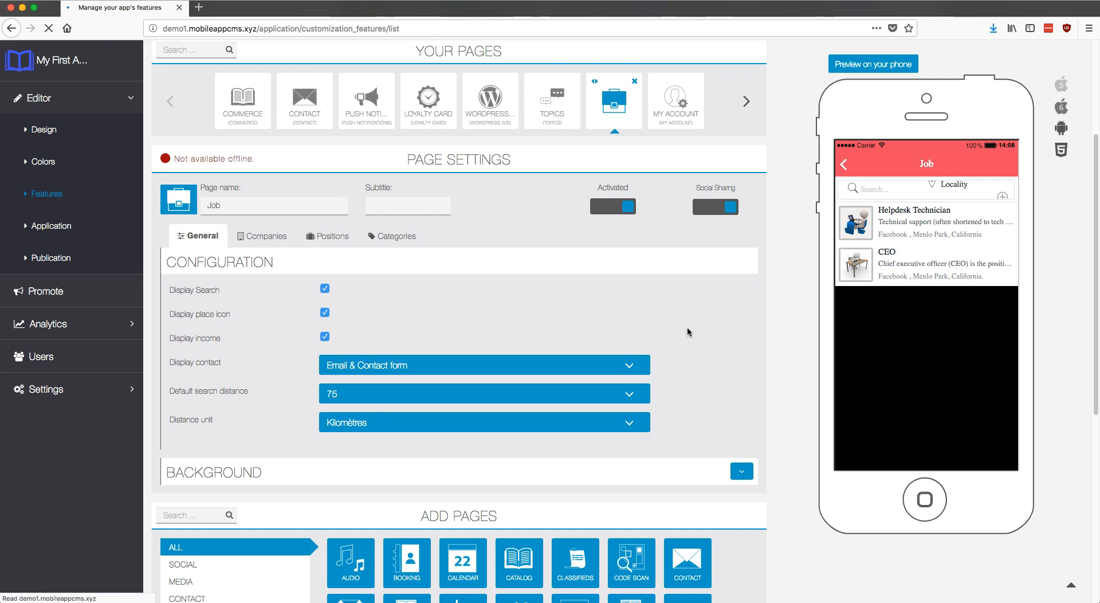
click(692, 329)
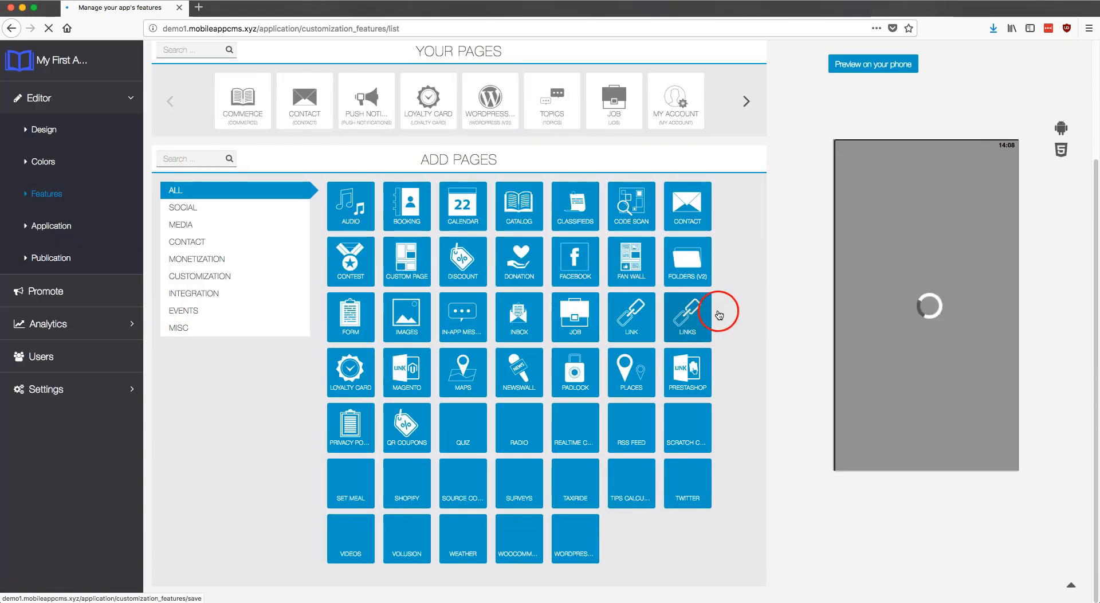
click(618, 115)
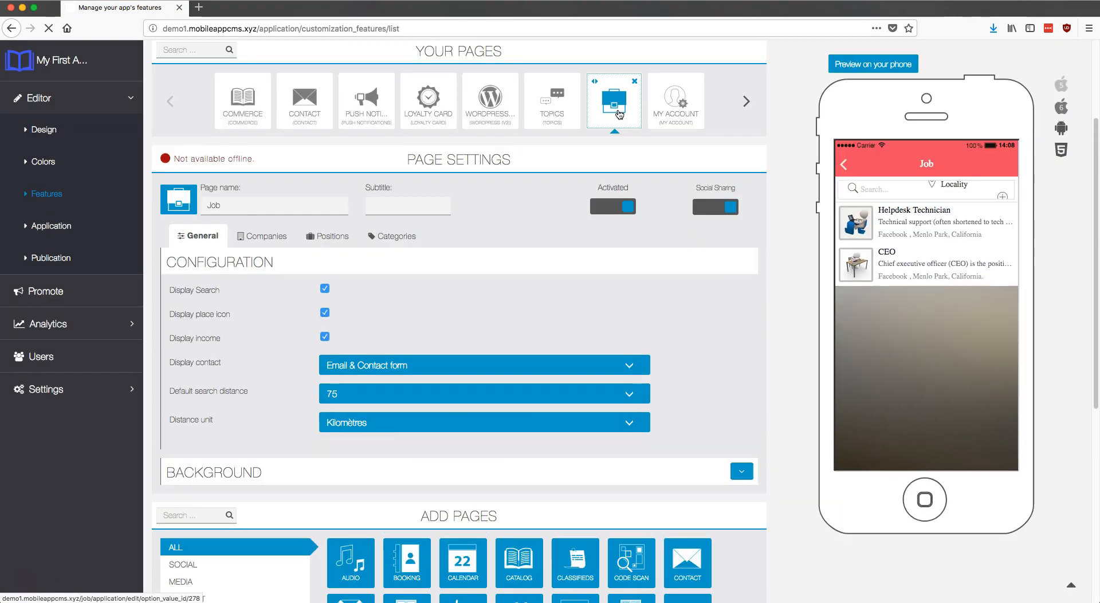
click(265, 239)
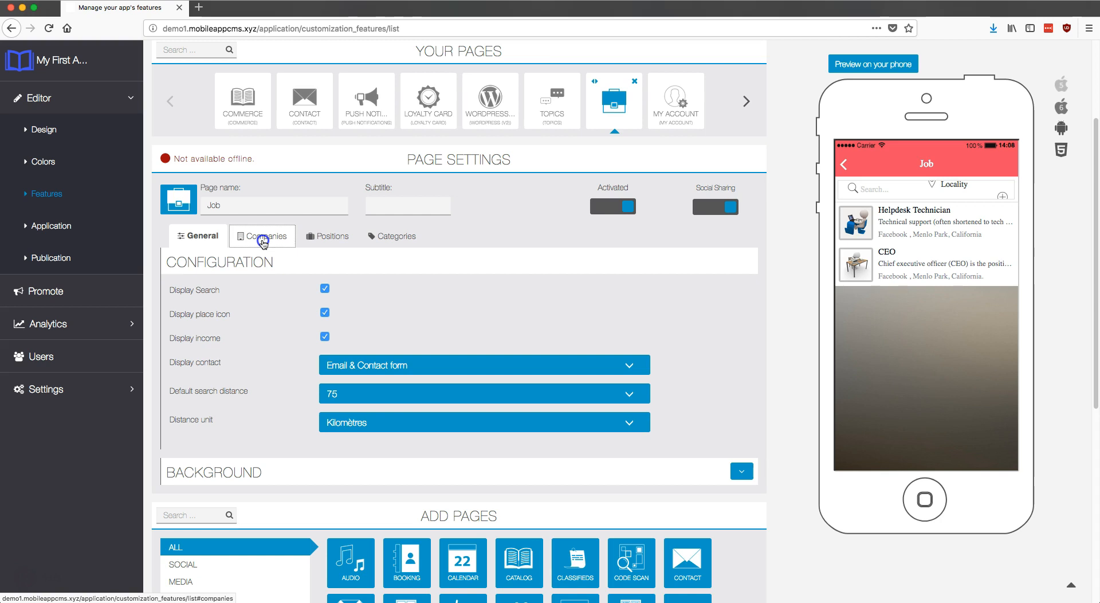
Step: Add a new company named Twitter and paste its two-paragraph company and job description
click(264, 240)
click(738, 261)
click(537, 297)
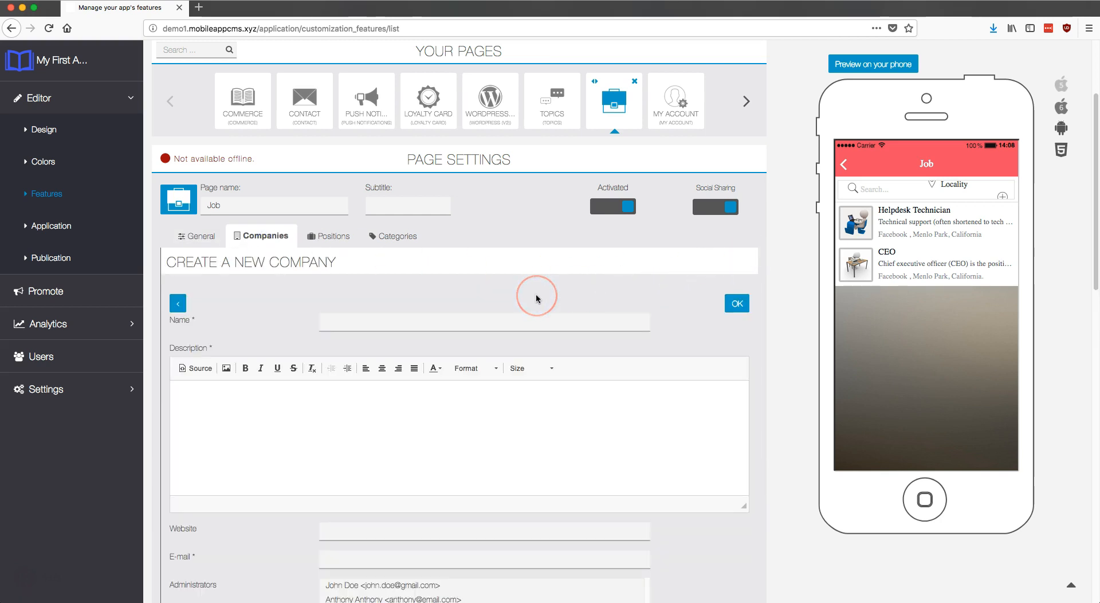
click(427, 319)
text(T)
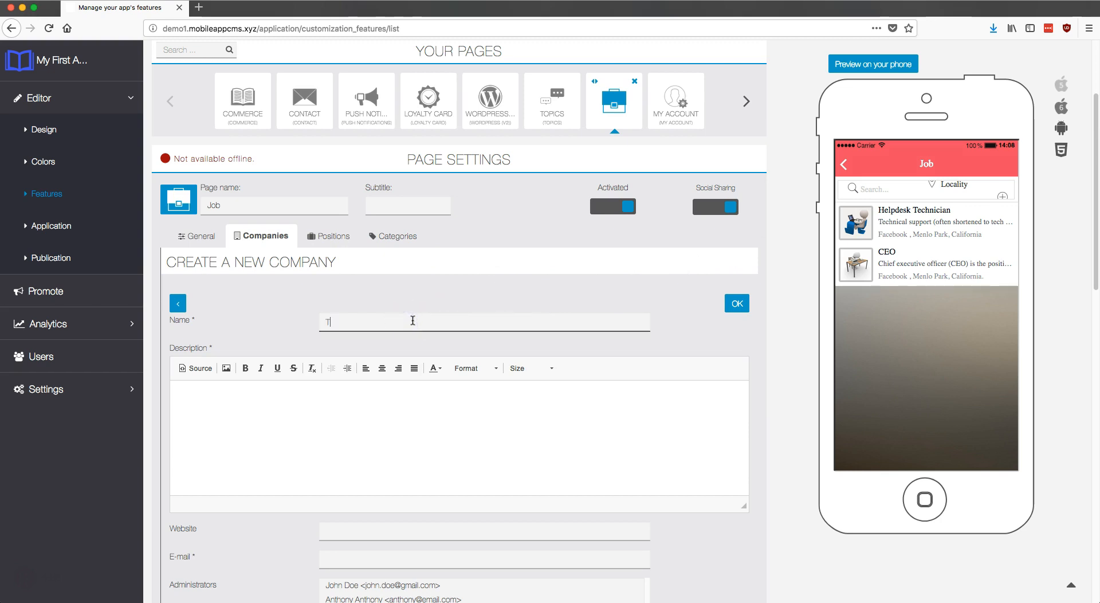
text(witter)
key(Tab)
text(Twitter is an online news and social networking service on which users post and interact with messages known as "tweets". Tweets were originally restricted to 140 characters, but on November 7, 2017, this limit was doubled for all languages except Japanese, Korean, and Chinese. Registered users can post tweets, but those who are unregistered can only read them. Users access Twitter through its website interface, through Short Message Service (SMS) or mobile-device application software ("app"). Twitter, Inc. is based in San Francisco, California, and has more than 25 offices around the world. Your job will be to handle and entertain multiple communities, on Twitter.com or on Twitter Real World Events.)
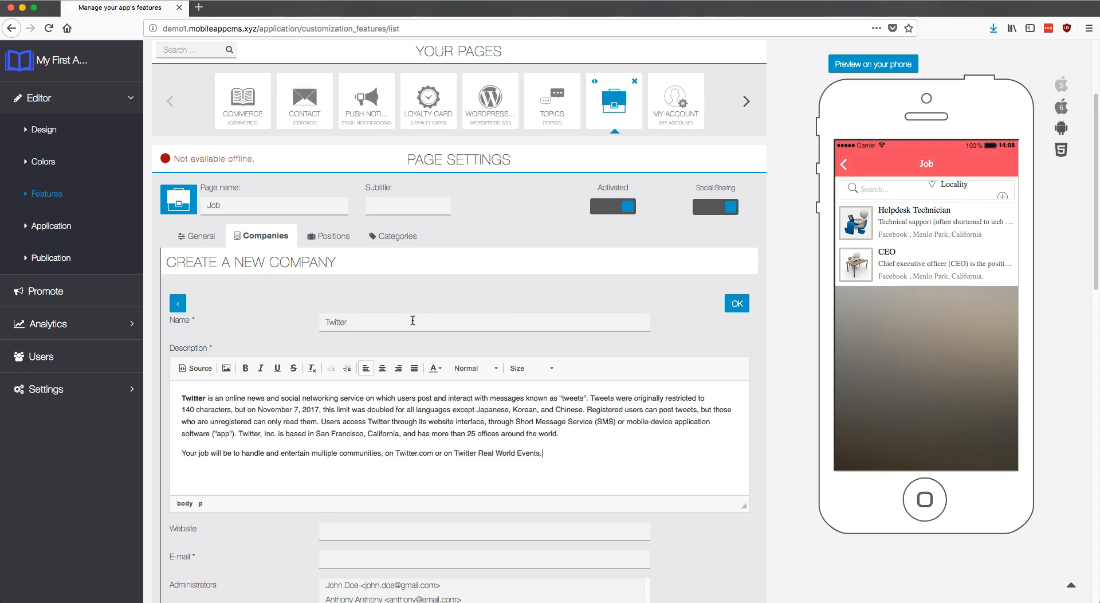
scroll(531, 364, down, 4)
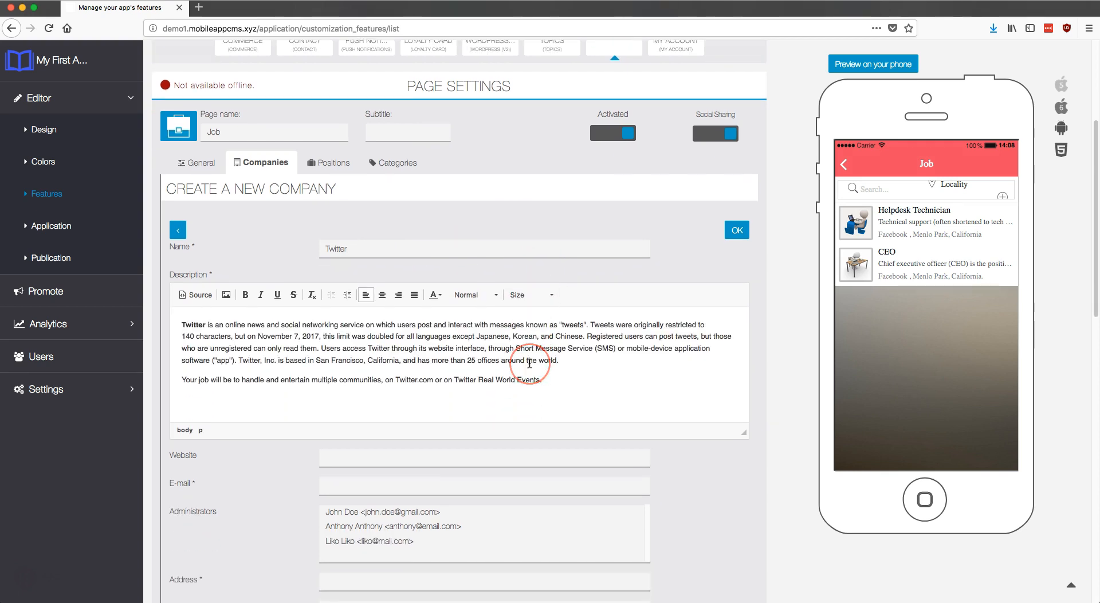
scroll(530, 363, down, 1)
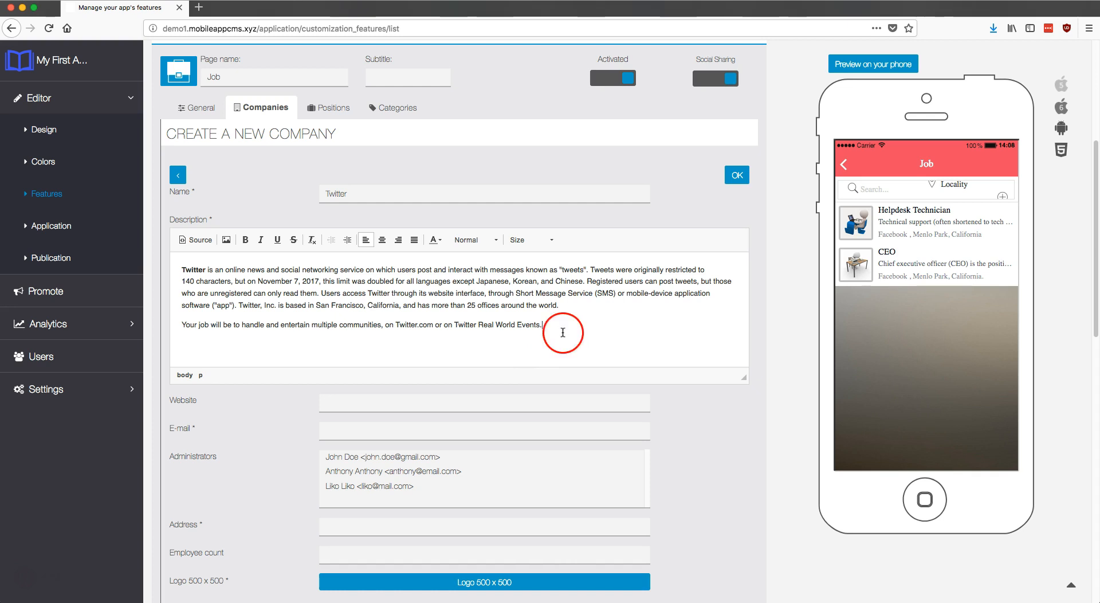
scroll(551, 336, down, 3)
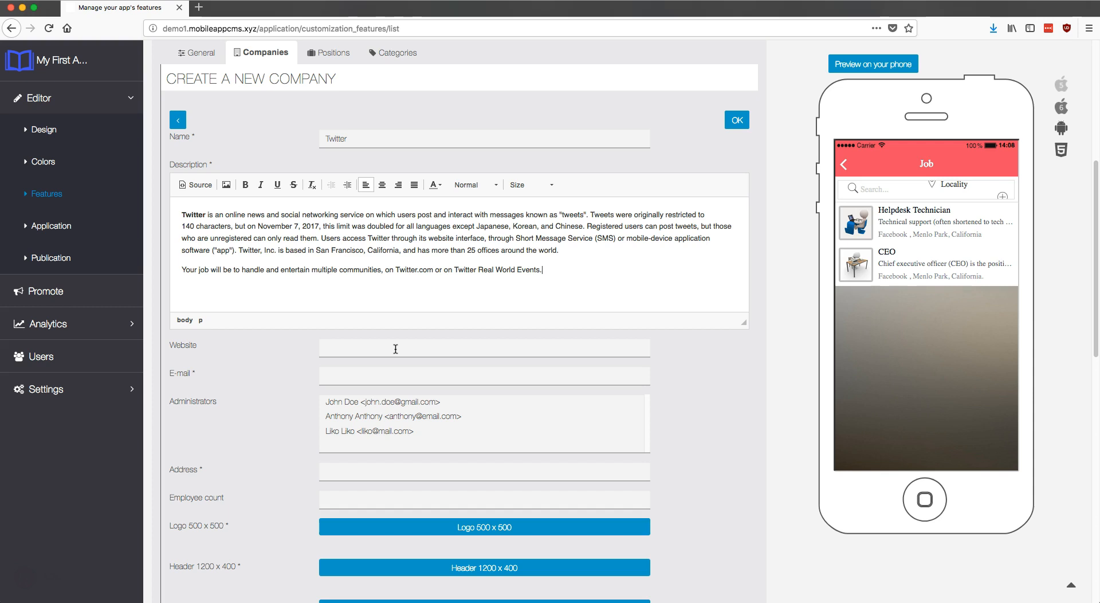
Step: Fill in the company website and e-mail, and pick the second user as administrator
click(380, 349)
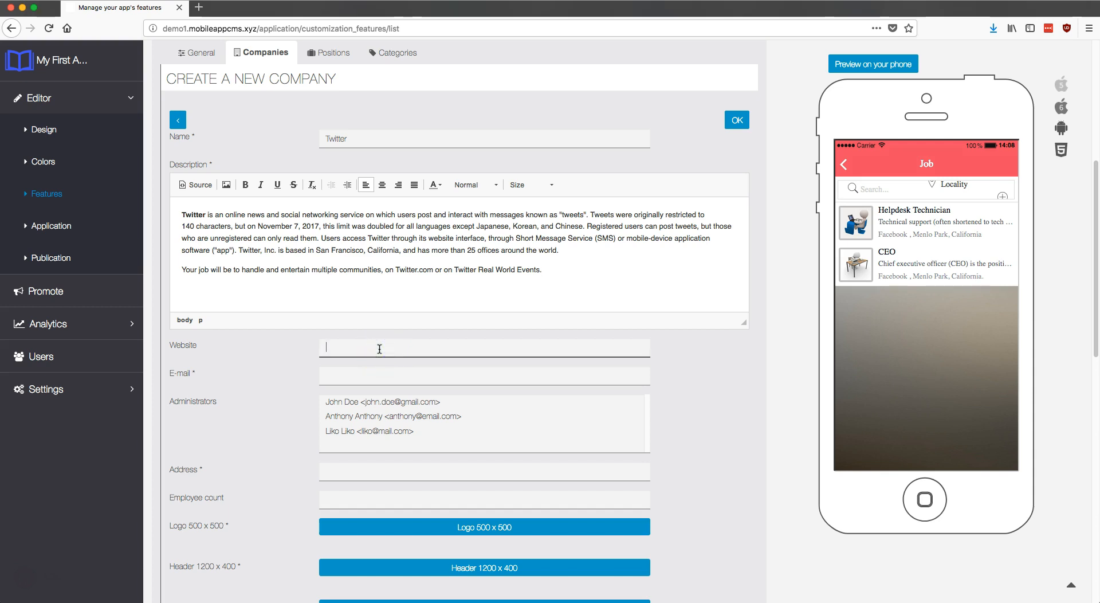
text(https://twitter.com)
click(410, 376)
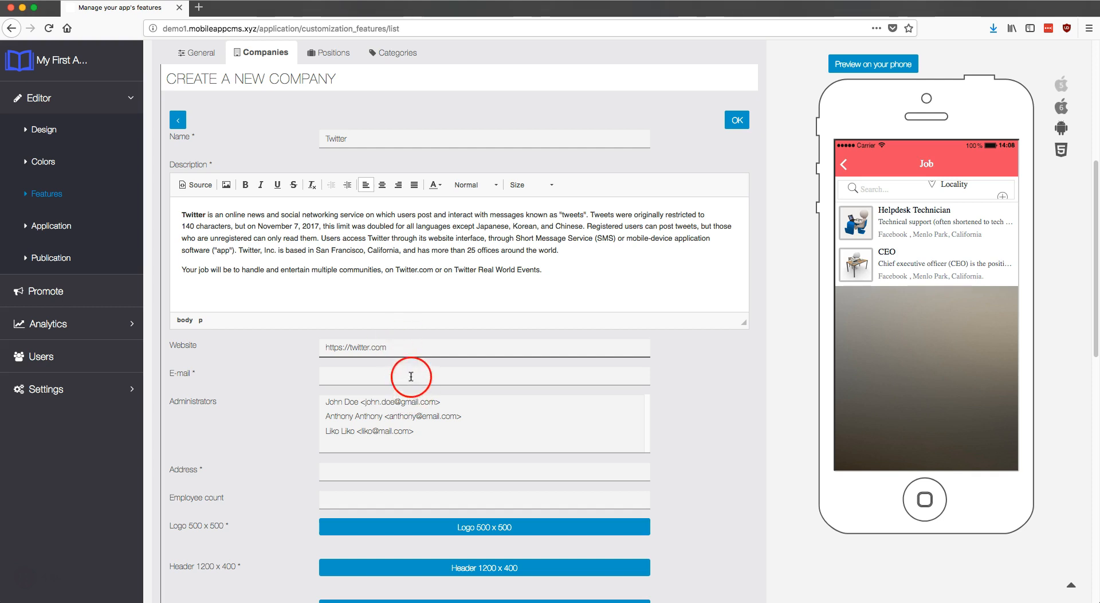
text(ema)
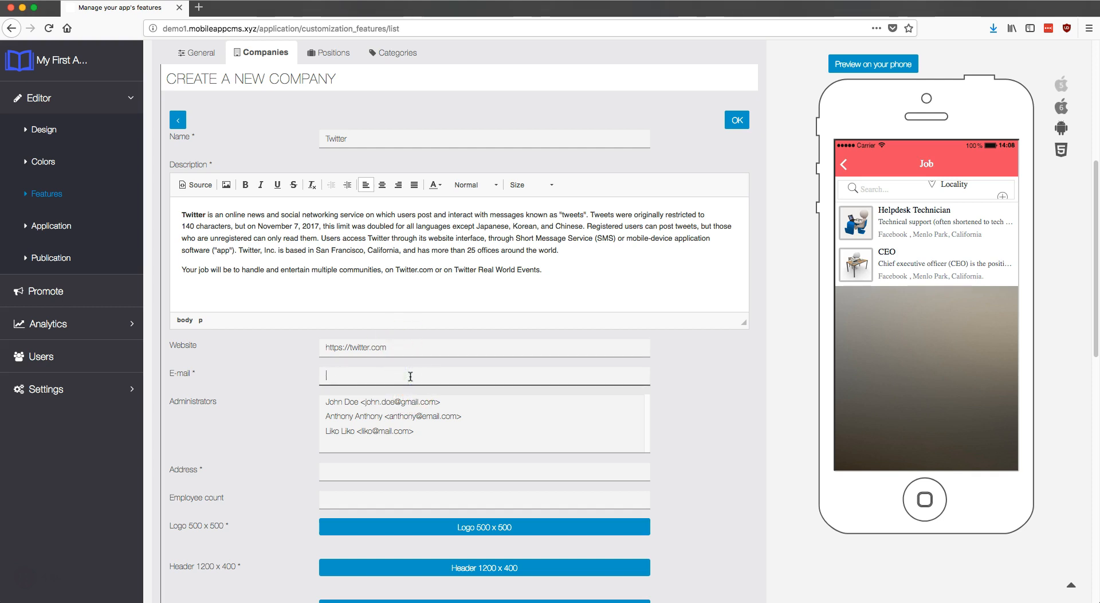
text(email@twitter.com)
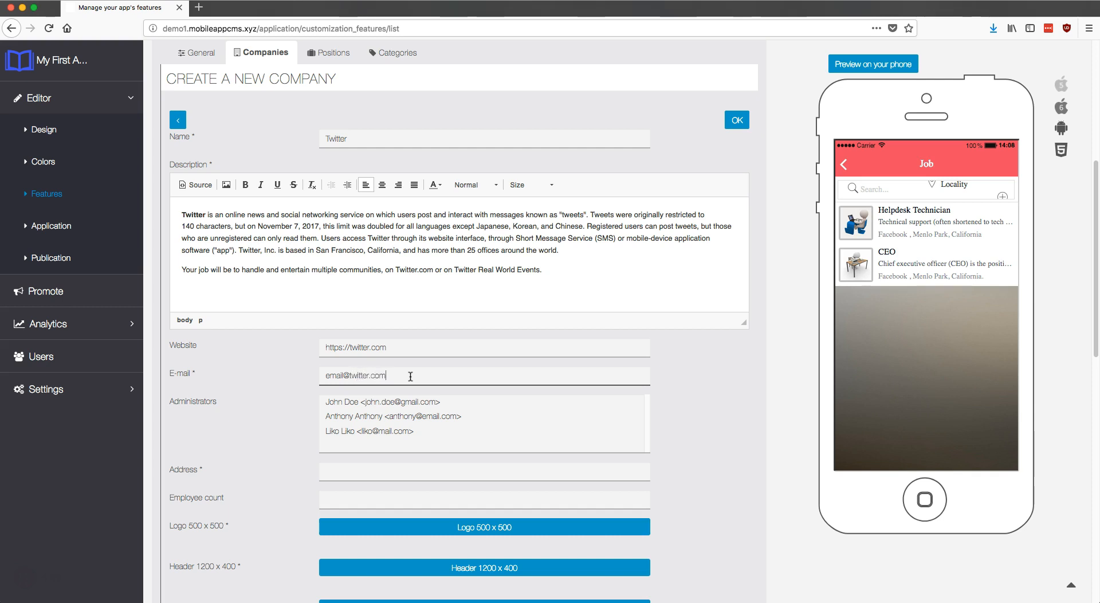
click(430, 425)
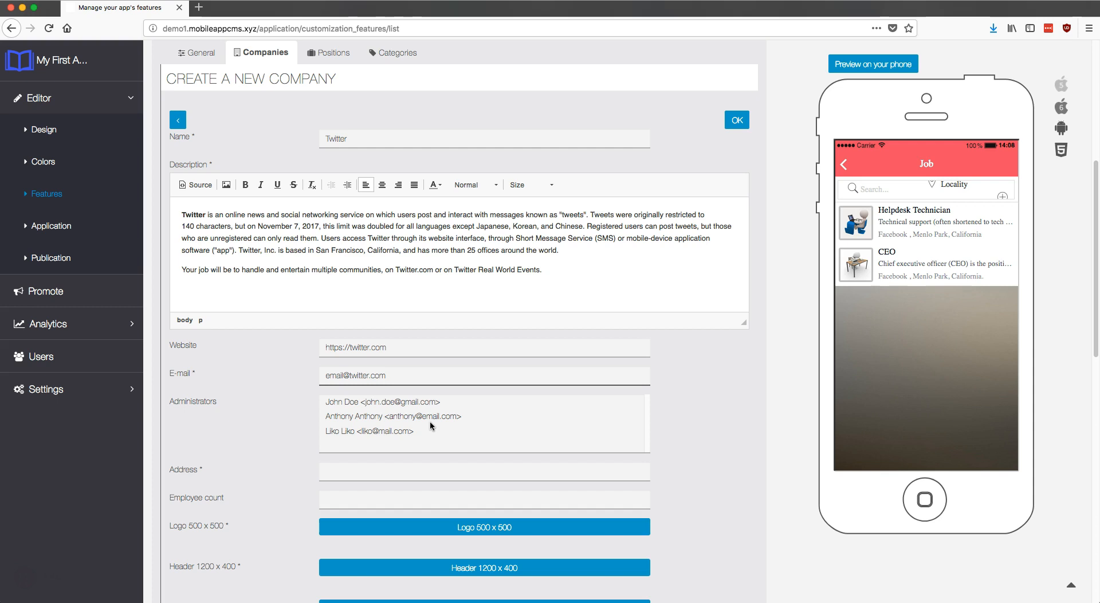
click(430, 422)
Step: Set the address to San Francisco, California and the employee count to 20 000
scroll(429, 420, down, 2)
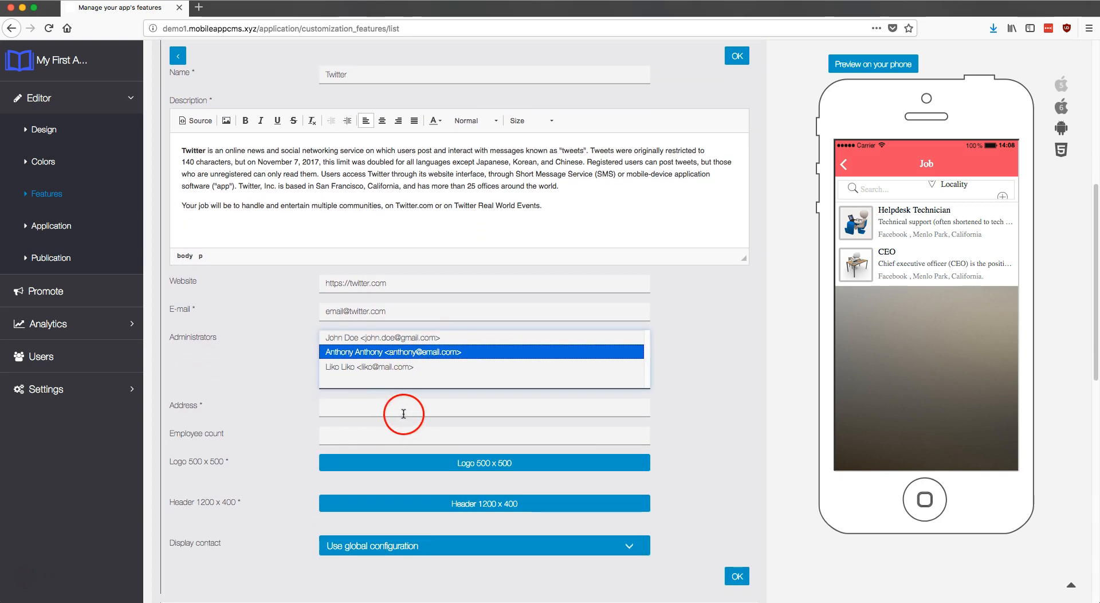
drag(317, 186, 399, 187)
key(ctrl+c)
click(378, 406)
key(ctrl+v)
scroll(395, 430, down, 2)
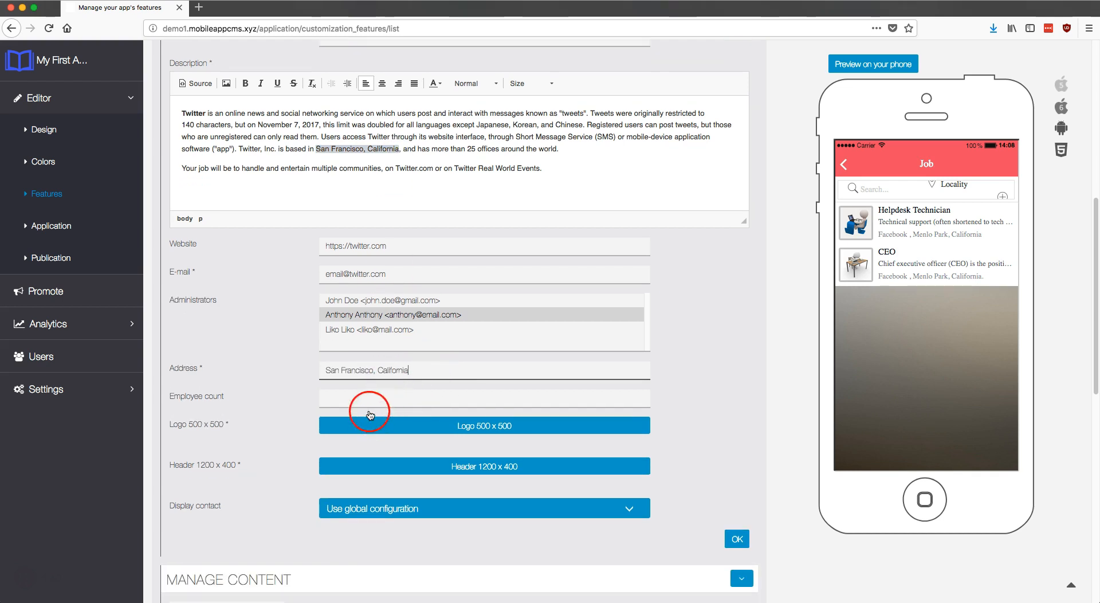
click(386, 381)
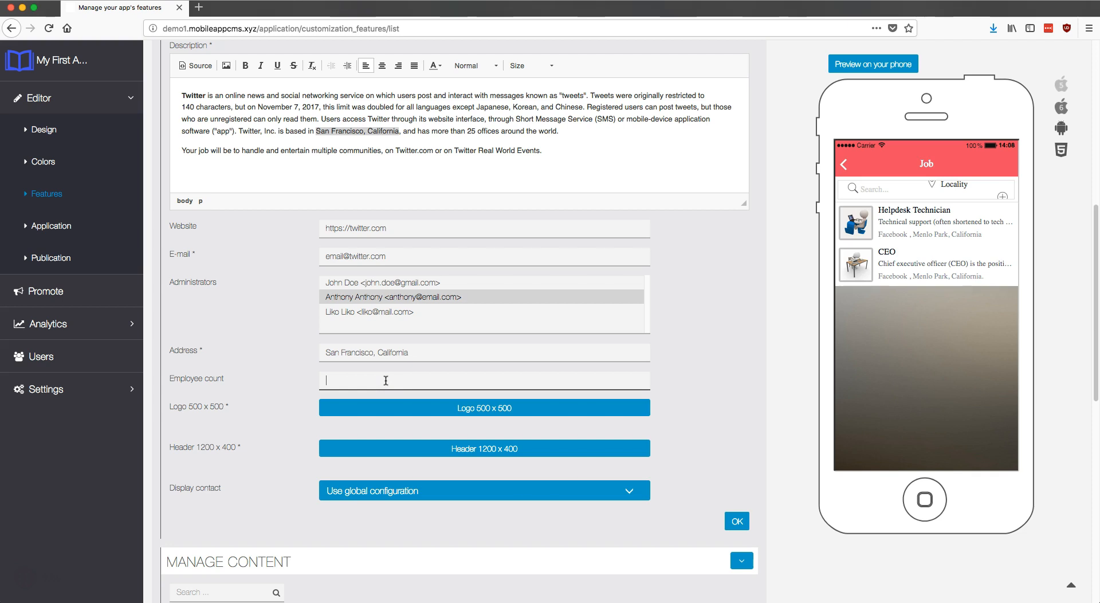
text(20 000)
click(390, 390)
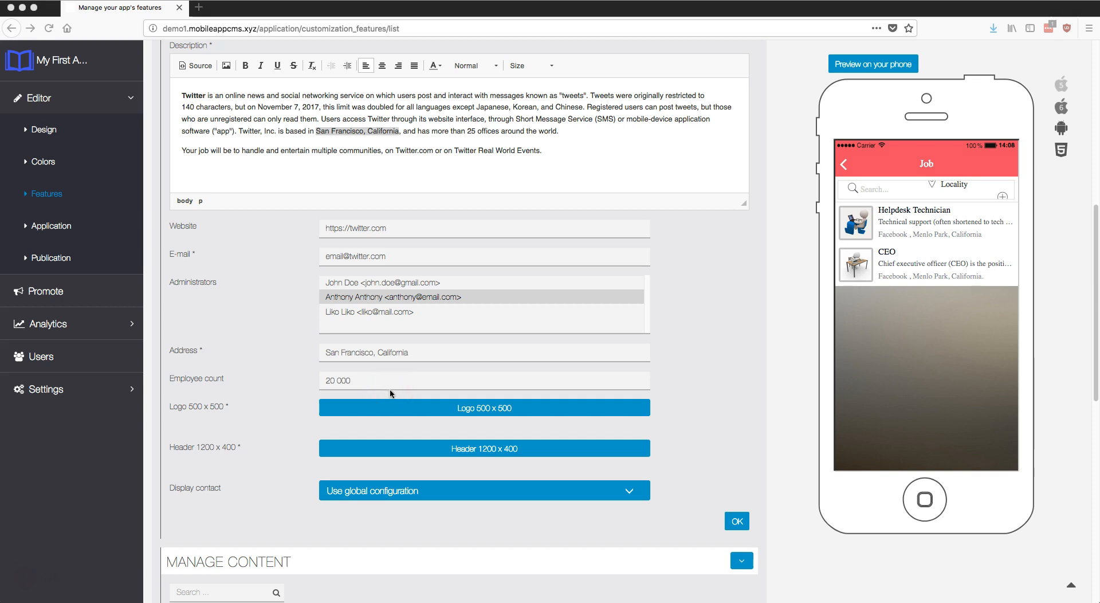
Step: Upload twitter.png as the Twitter company's logo and accept the crop
click(388, 405)
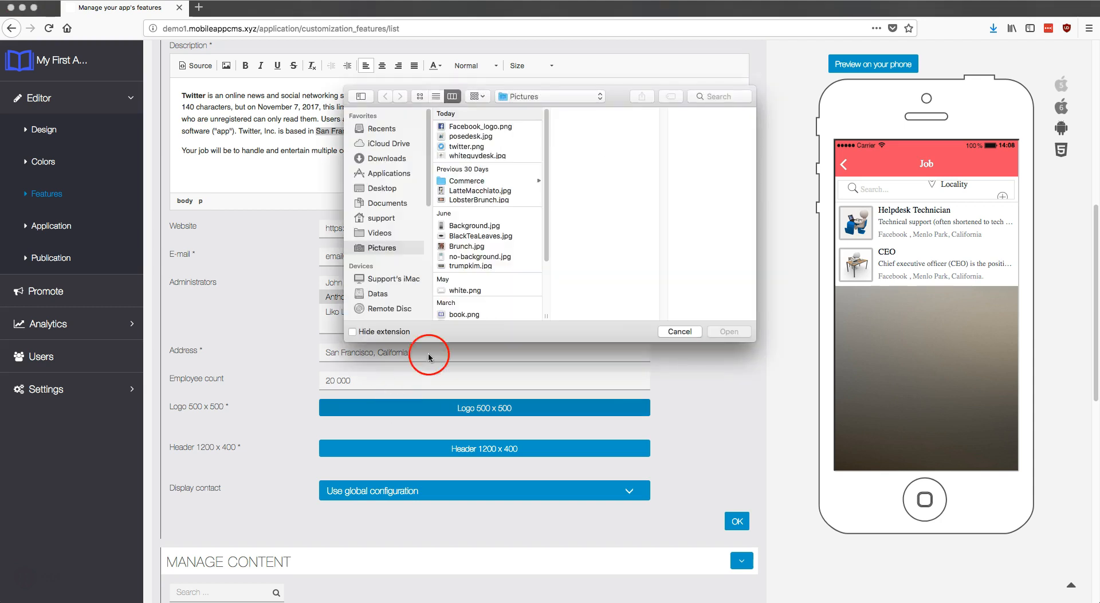
click(471, 147)
click(723, 332)
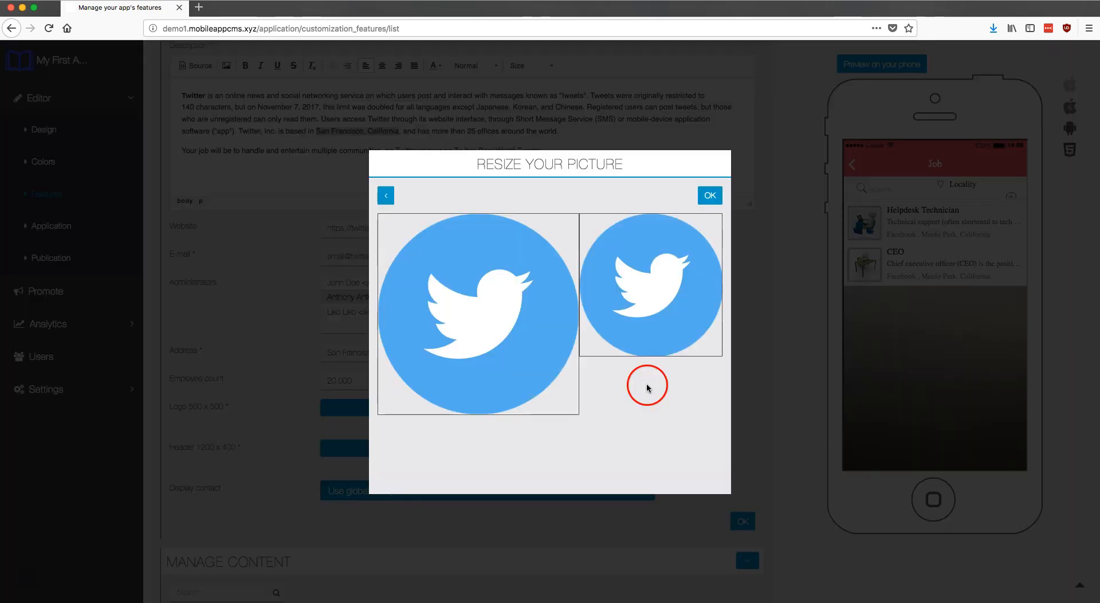
click(708, 196)
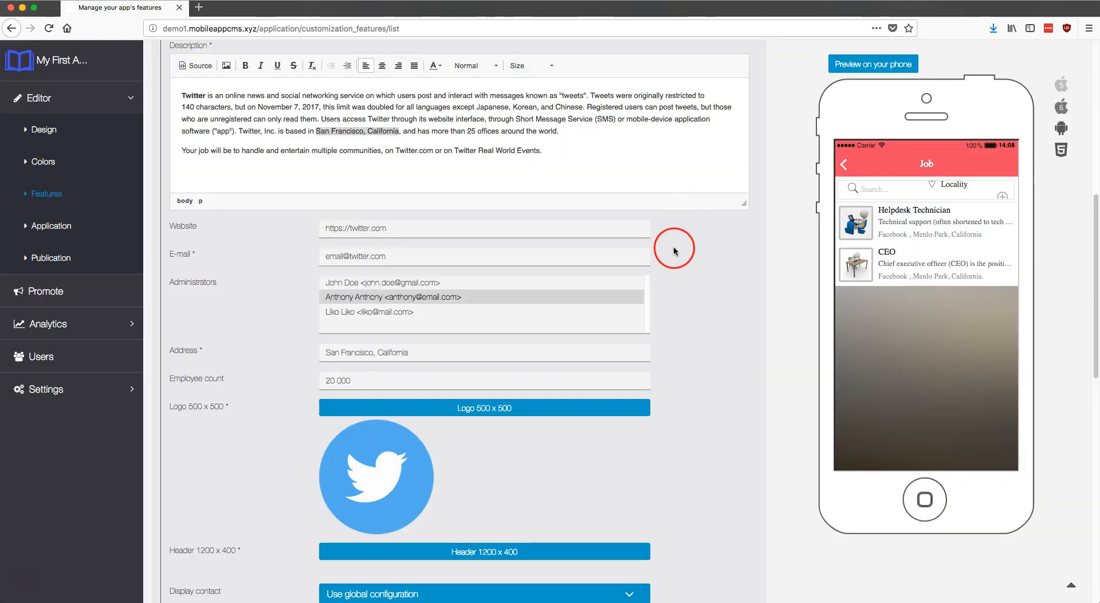
Step: Upload 165628.jpg as the company header, cropping it lower
scroll(674, 250, down, 3)
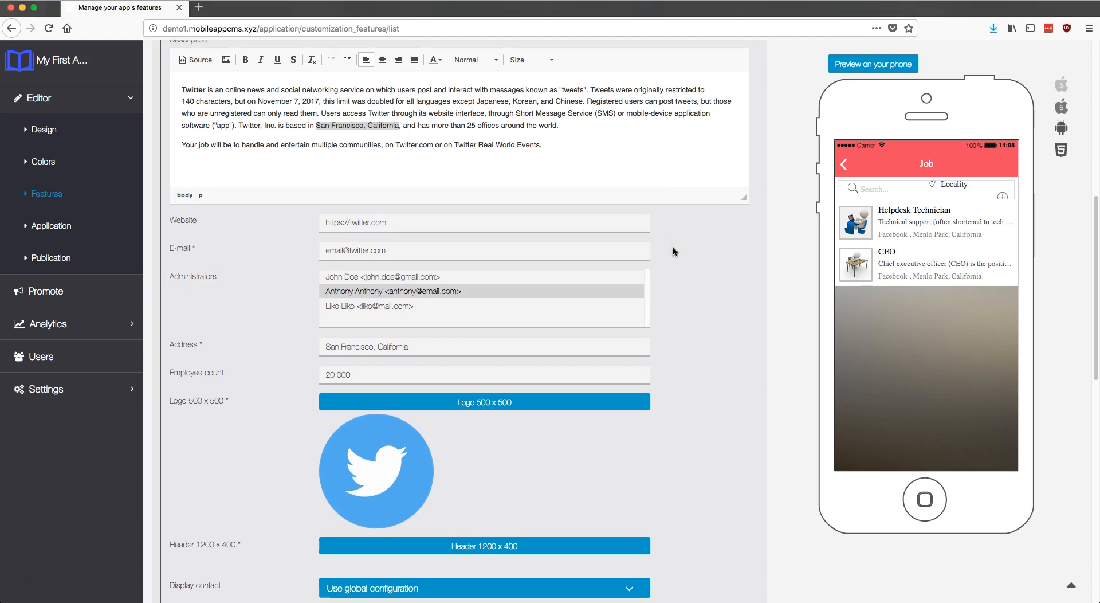
scroll(665, 293, down, 3)
click(540, 378)
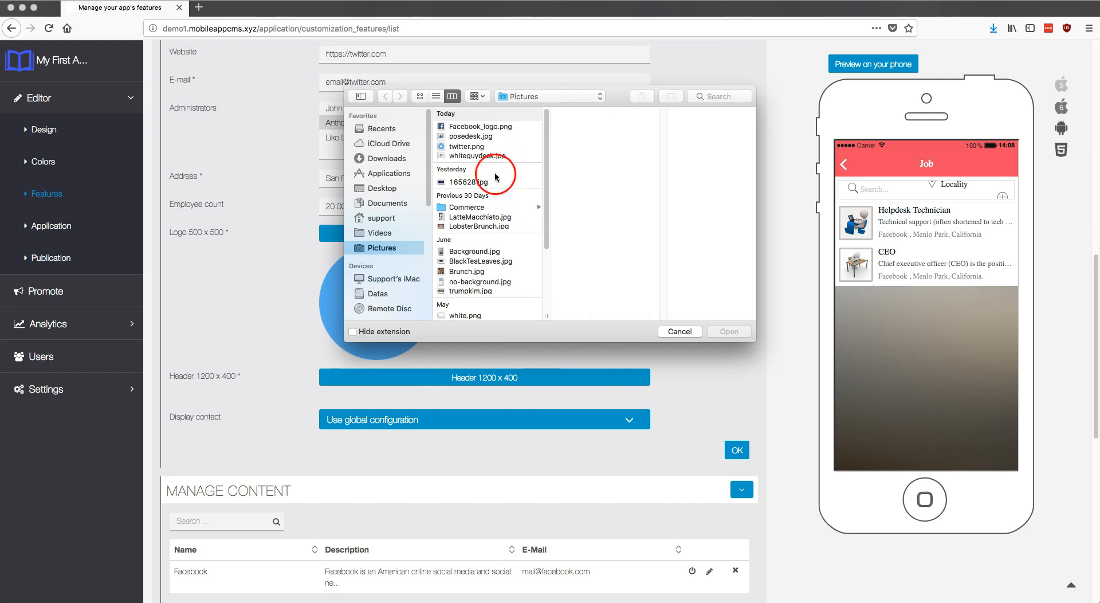
click(479, 183)
click(736, 333)
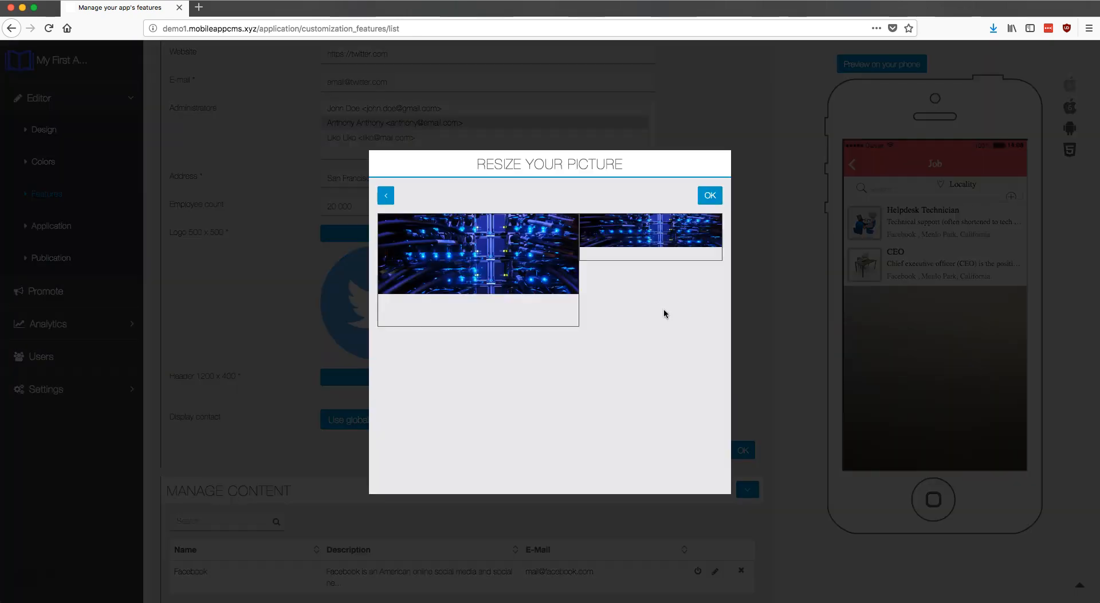
drag(541, 251, 540, 283)
click(709, 200)
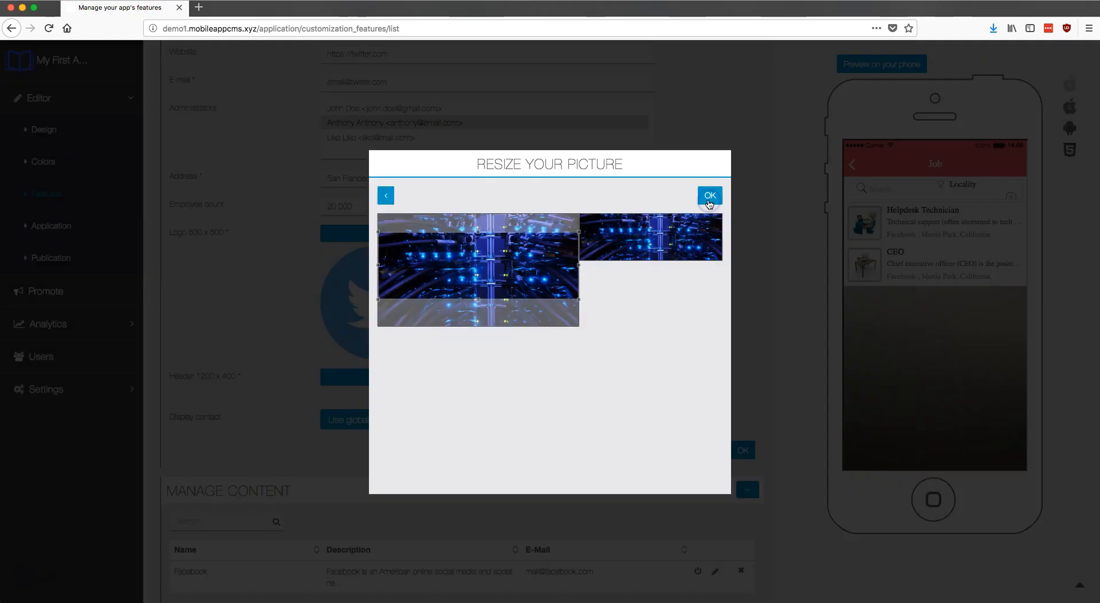
Step: Set Display contact to Contact form and save the Twitter company
scroll(699, 344, down, 3)
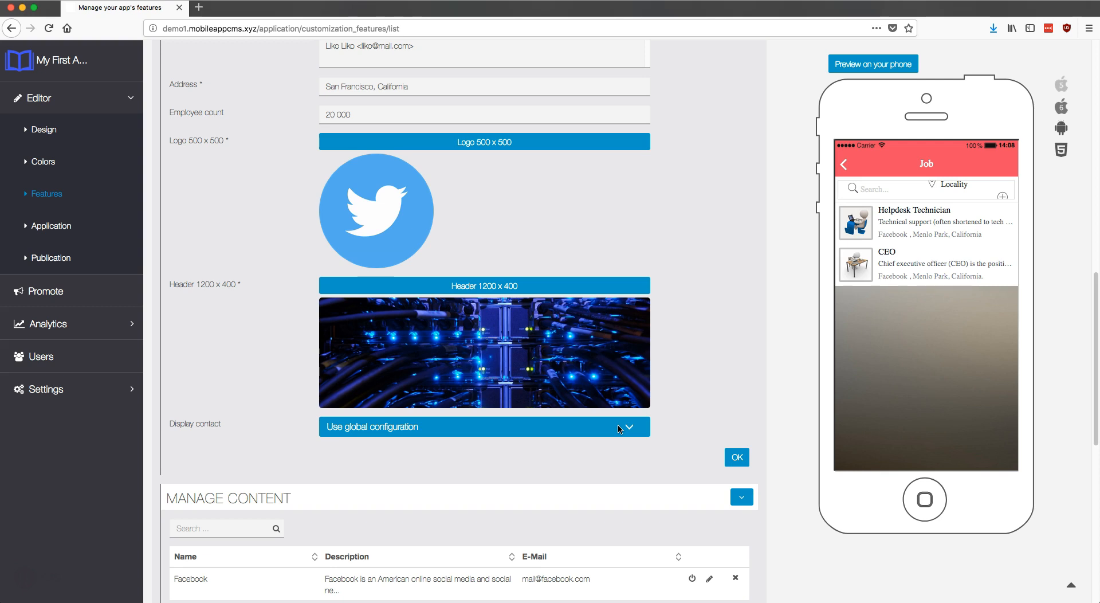
click(619, 429)
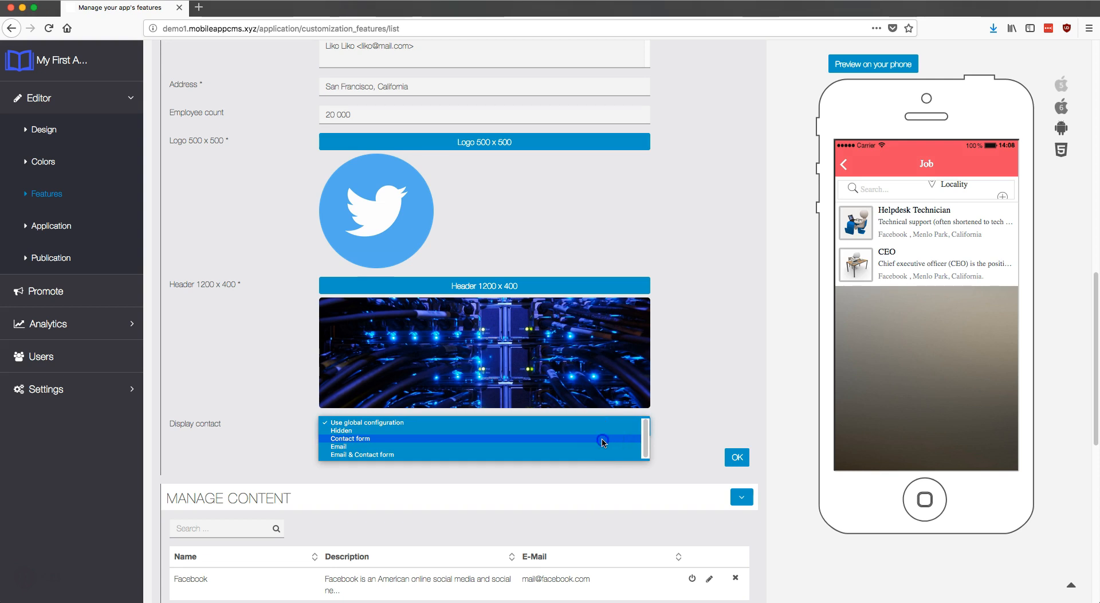
click(603, 439)
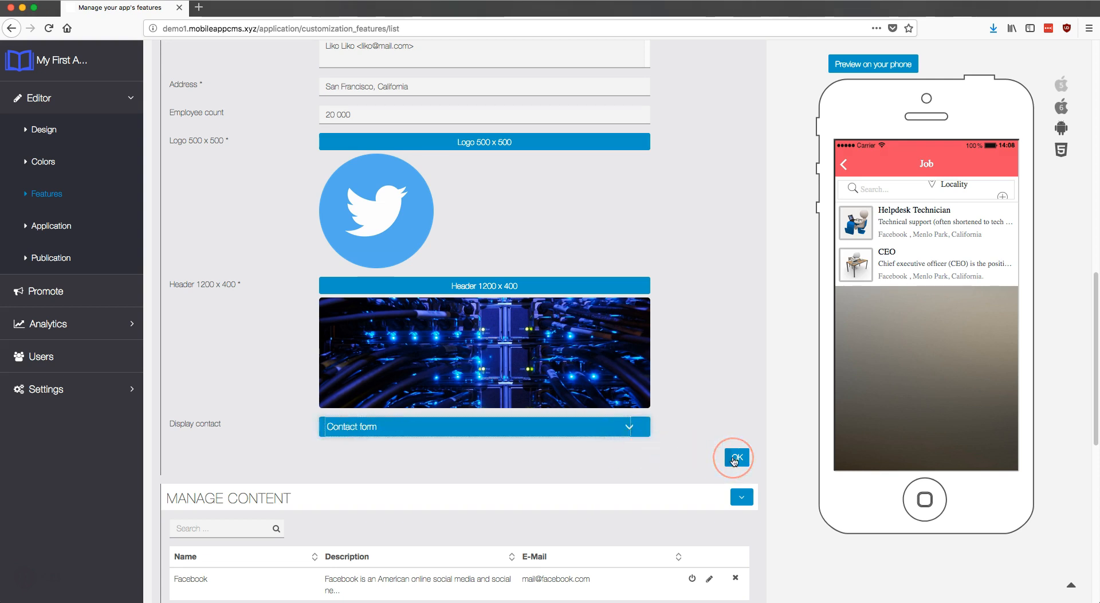
click(734, 459)
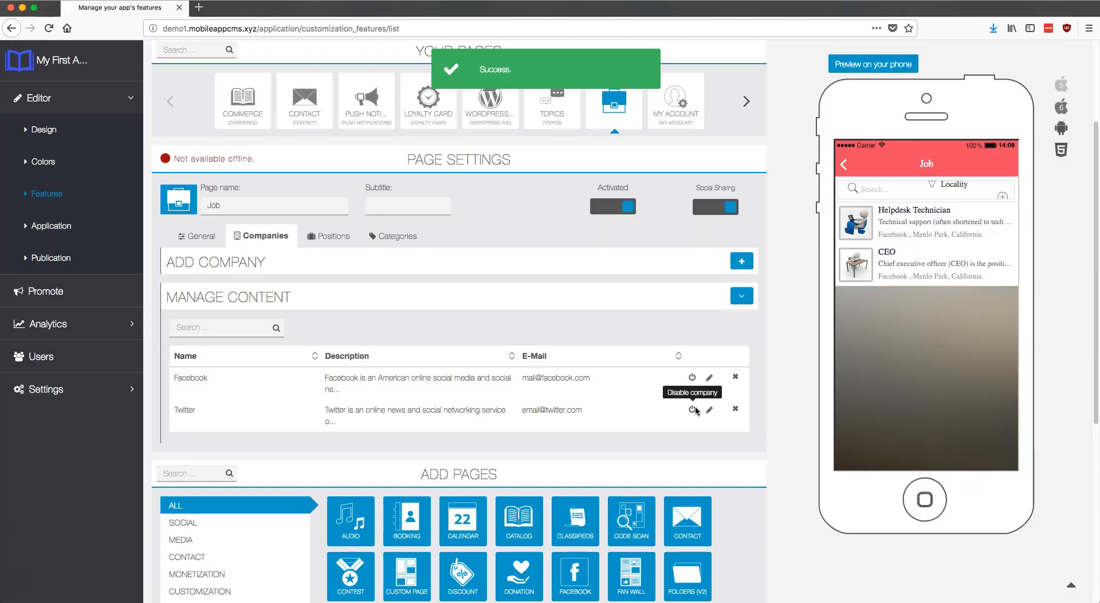
Step: Pull down the phone preview's job list to refresh it, then refocus the browser
drag(943, 303, 938, 399)
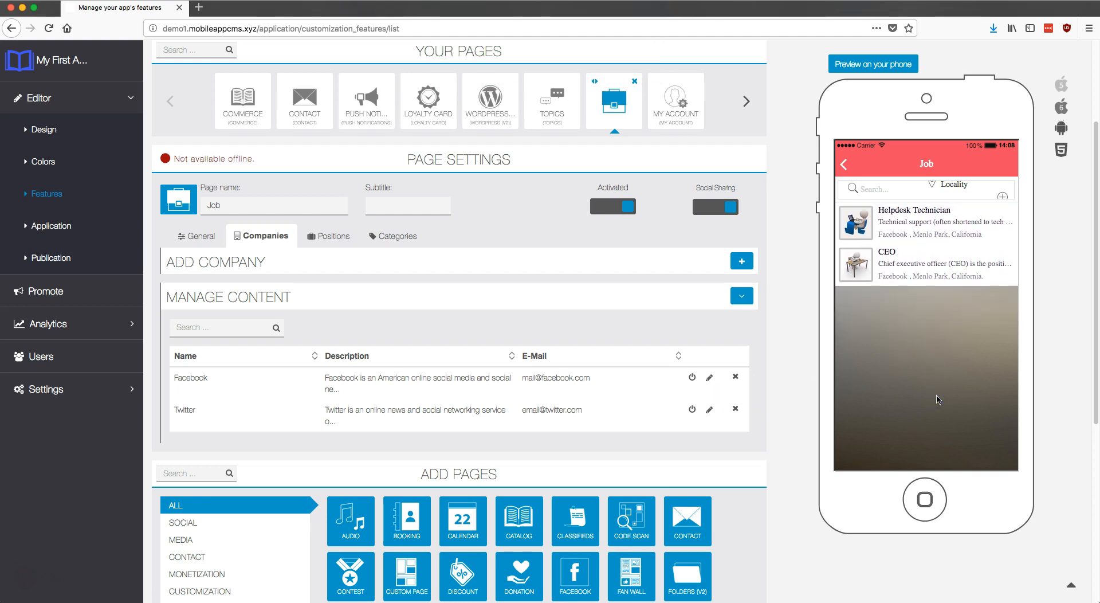
key(super+Tab)
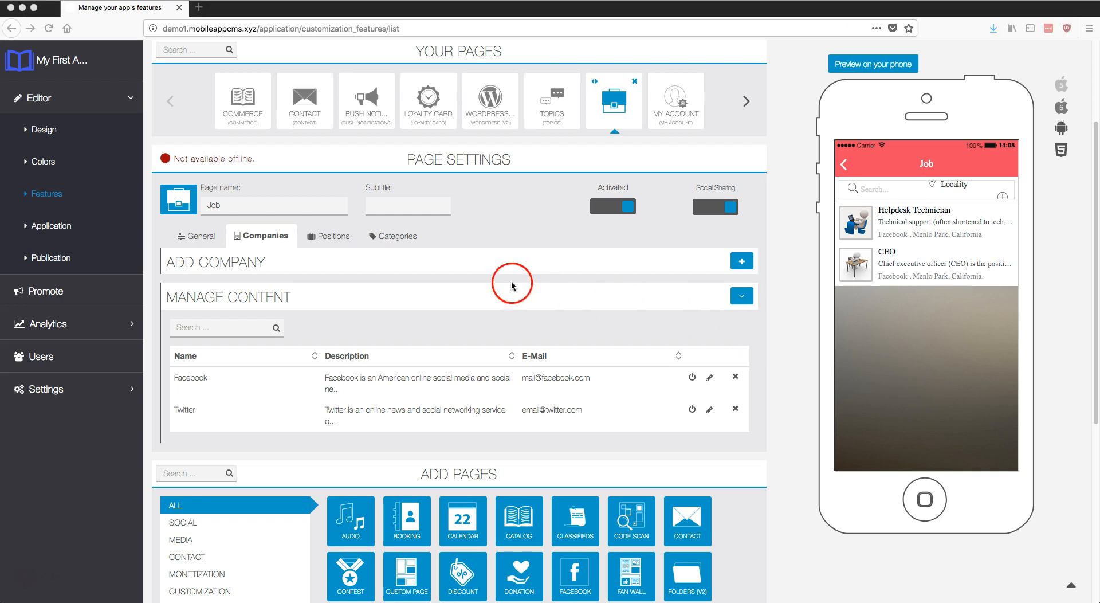
click(331, 237)
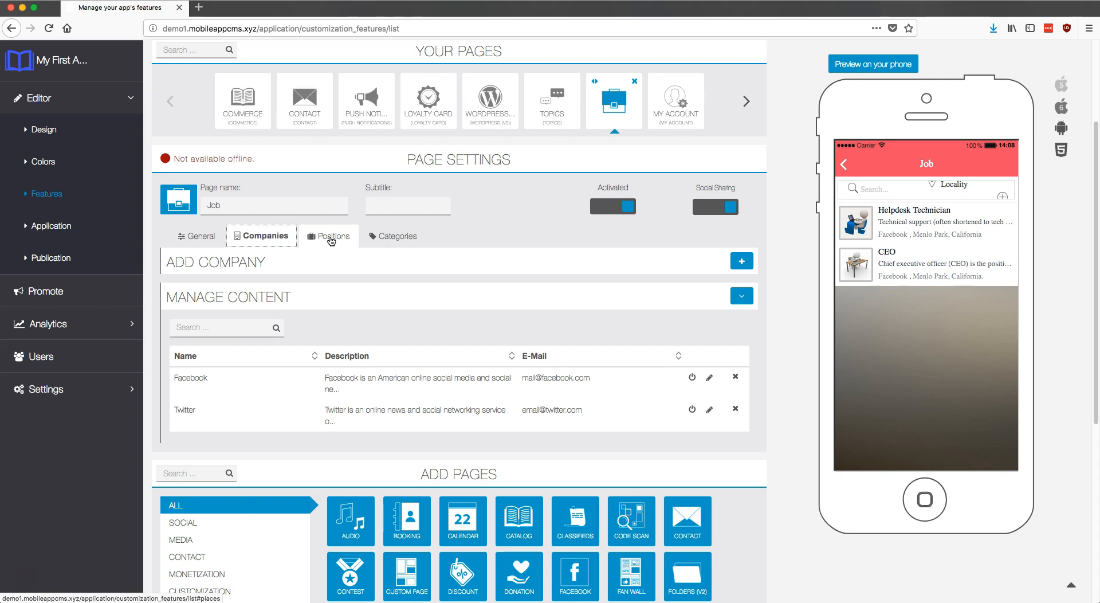
Step: Start a new position with twitter.png uploaded and cropped as its icon
click(331, 240)
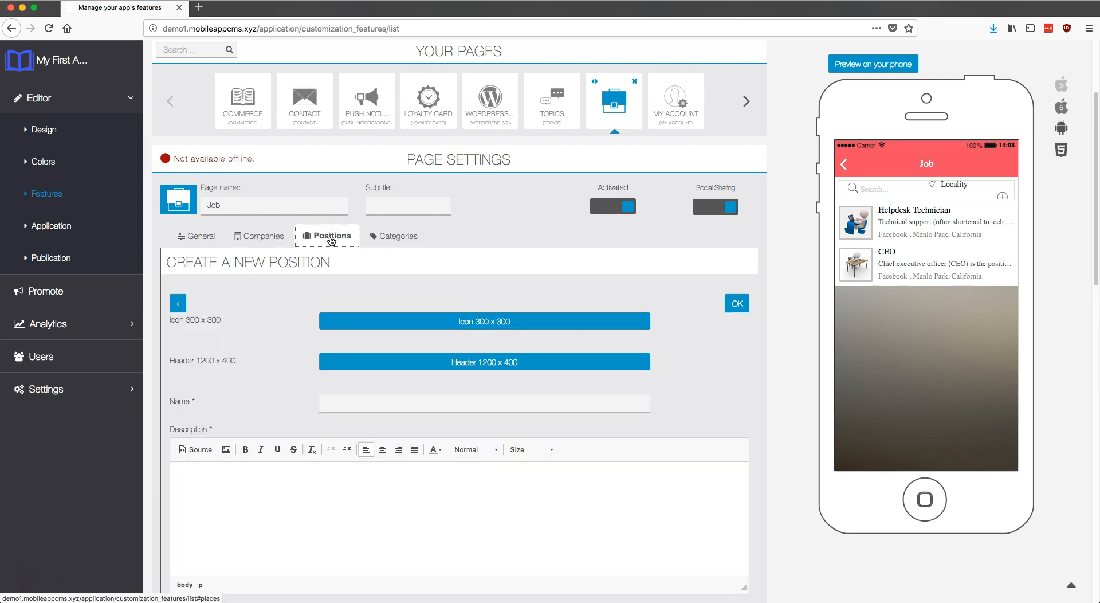
click(495, 326)
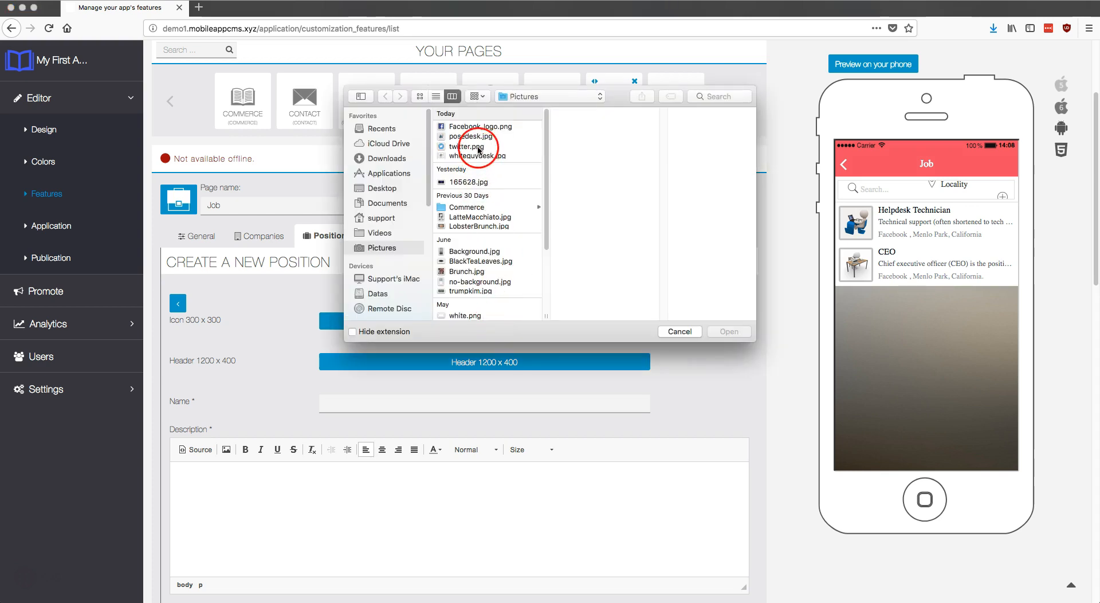
click(477, 147)
click(729, 332)
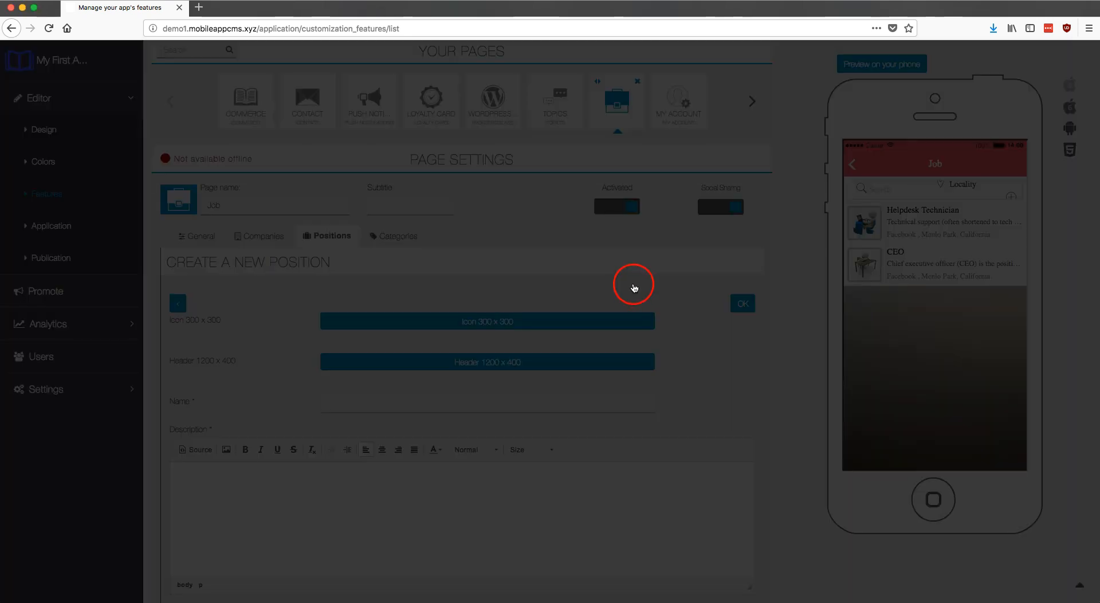
click(710, 194)
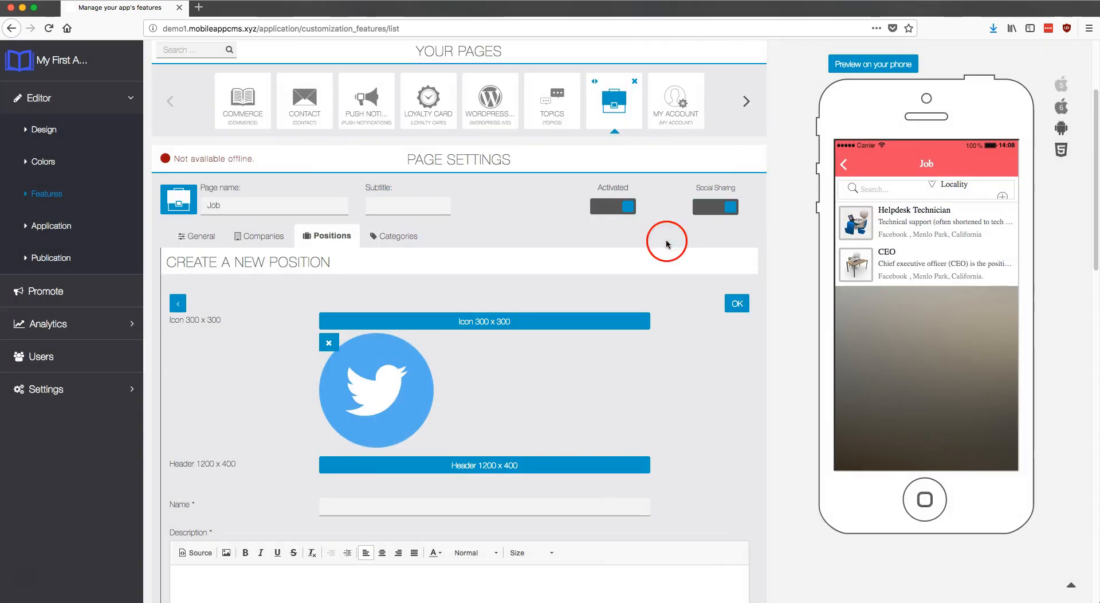
Step: Upload 165628.jpg as the position's header, shifting the crop area lower
click(555, 471)
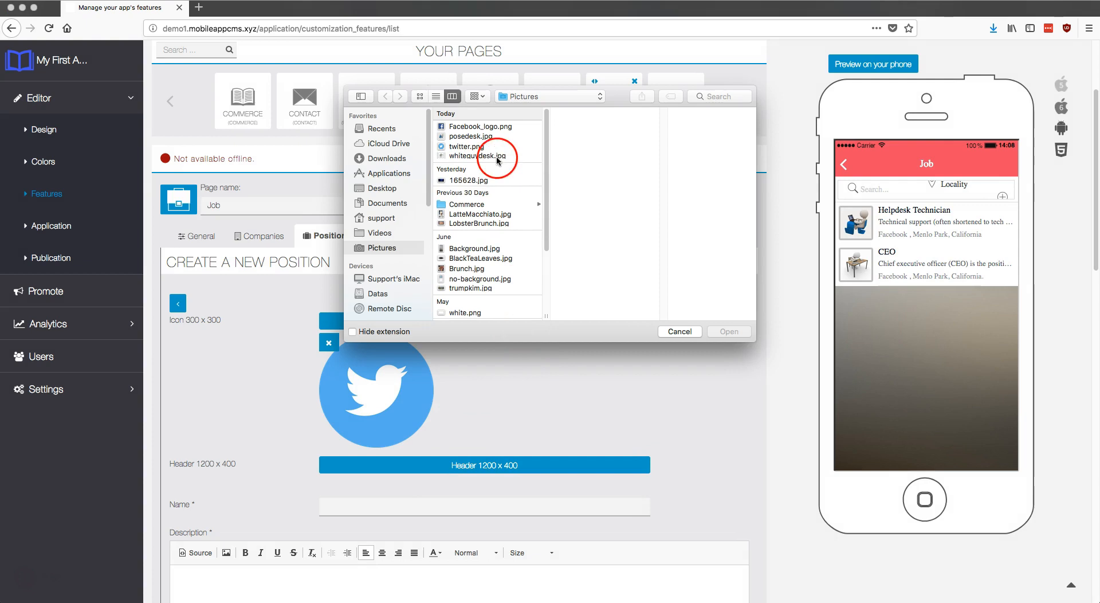
click(485, 180)
click(729, 331)
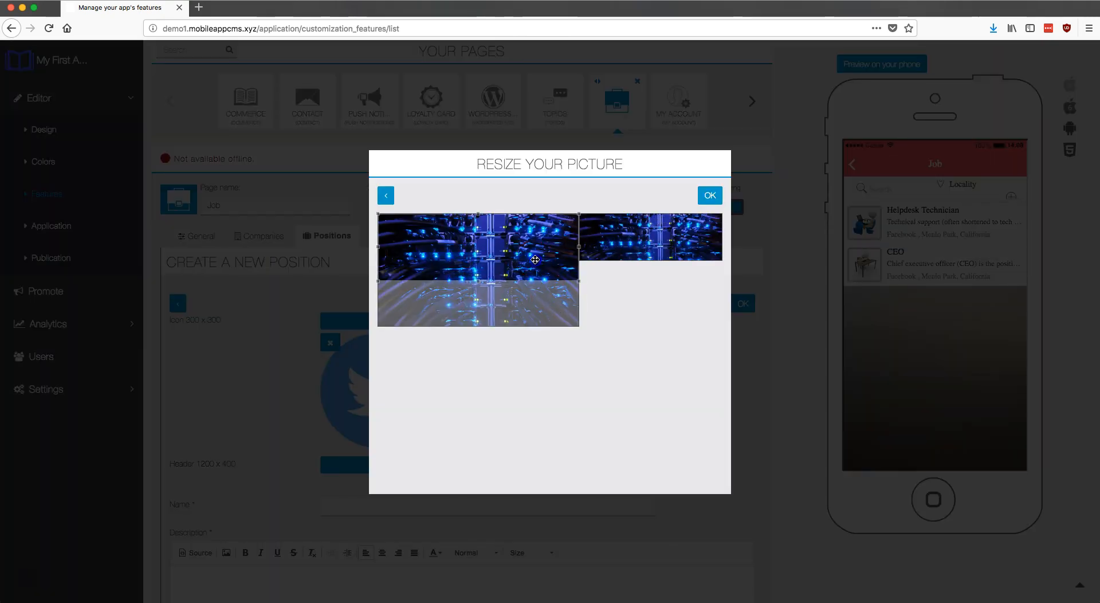
drag(533, 261, 531, 291)
click(711, 195)
click(646, 325)
scroll(665, 375, down, 5)
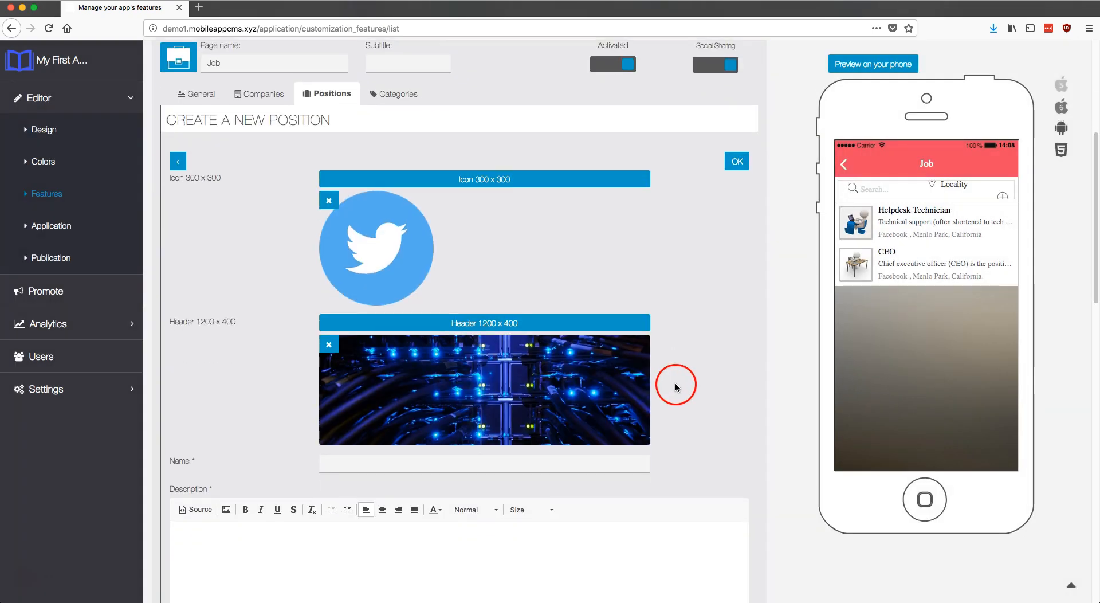
Step: Name the position Community Manager and paste its two-paragraph job description
click(416, 374)
text(Co)
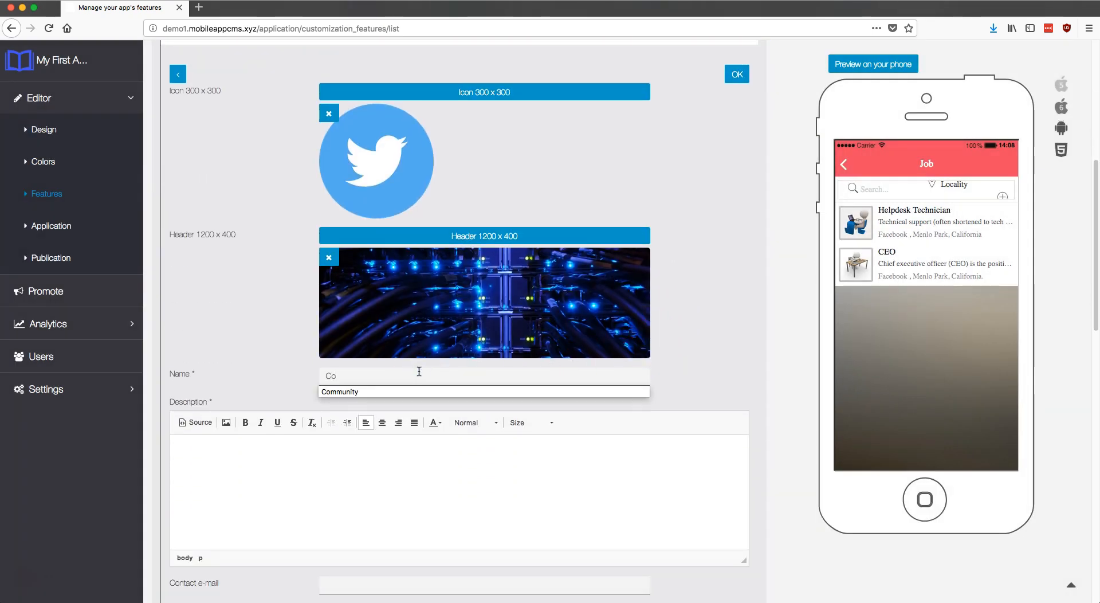
text(mmunity Manager)
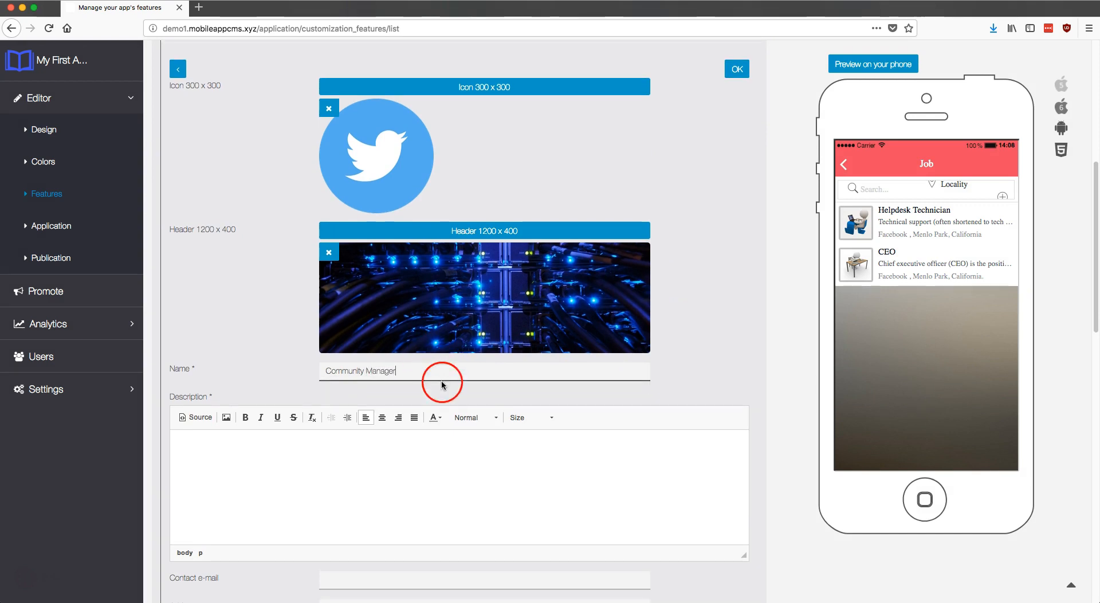
scroll(427, 381, down, 2)
click(408, 387)
text(An online community manager builds, grows, and manages online communities, performing Community management. As such, you will be in charge of two or three communities in the same time, managing them online. You will also manage them directly on site, in Real Life Events.)
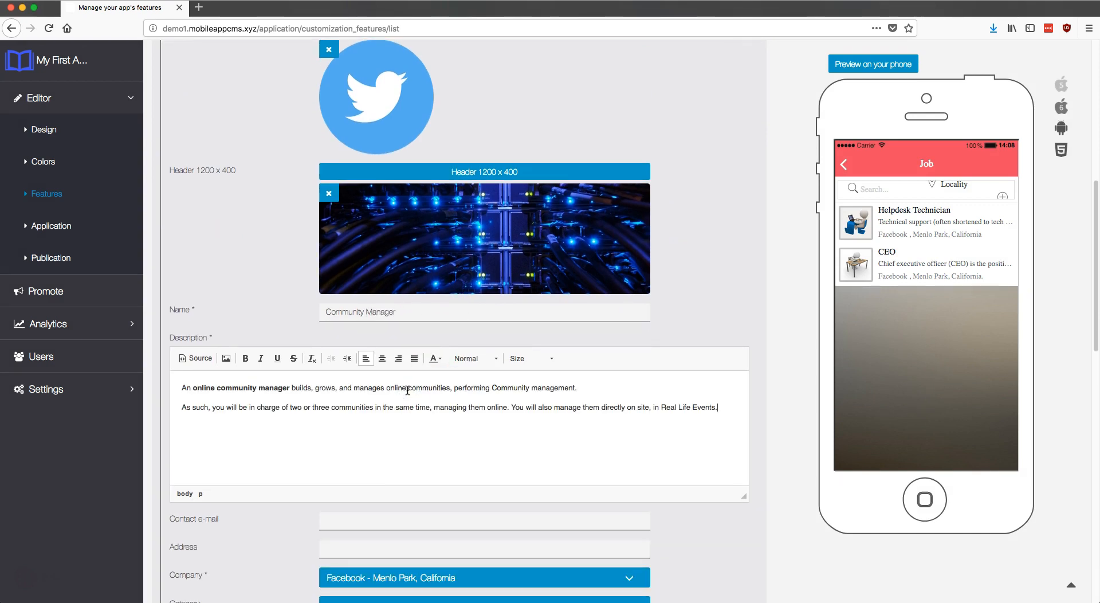
scroll(407, 390, down, 4)
Step: Enter the contact e-mail and San Francisco address, company Twitter, category Private sector - Technology
click(406, 390)
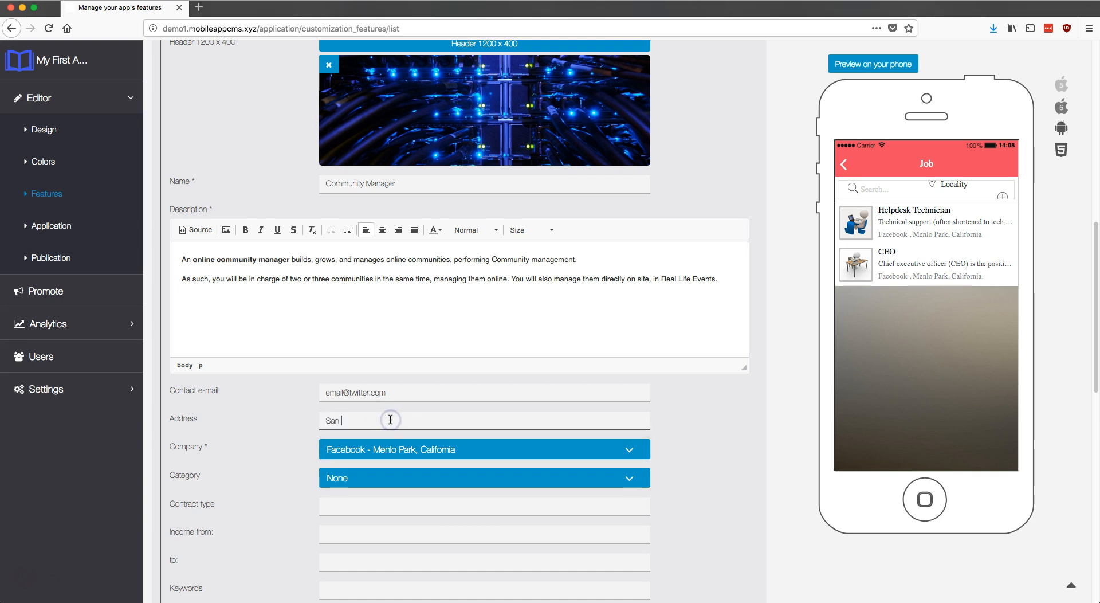
key(BackSpace)
text(ia)
click(410, 451)
click(405, 455)
scroll(405, 454, down, 3)
click(367, 399)
click(365, 402)
Step: Set Temporary contract - renewable, income 15 000 to 18 000, keywords, and save the position
click(361, 424)
text(Temporary contract)
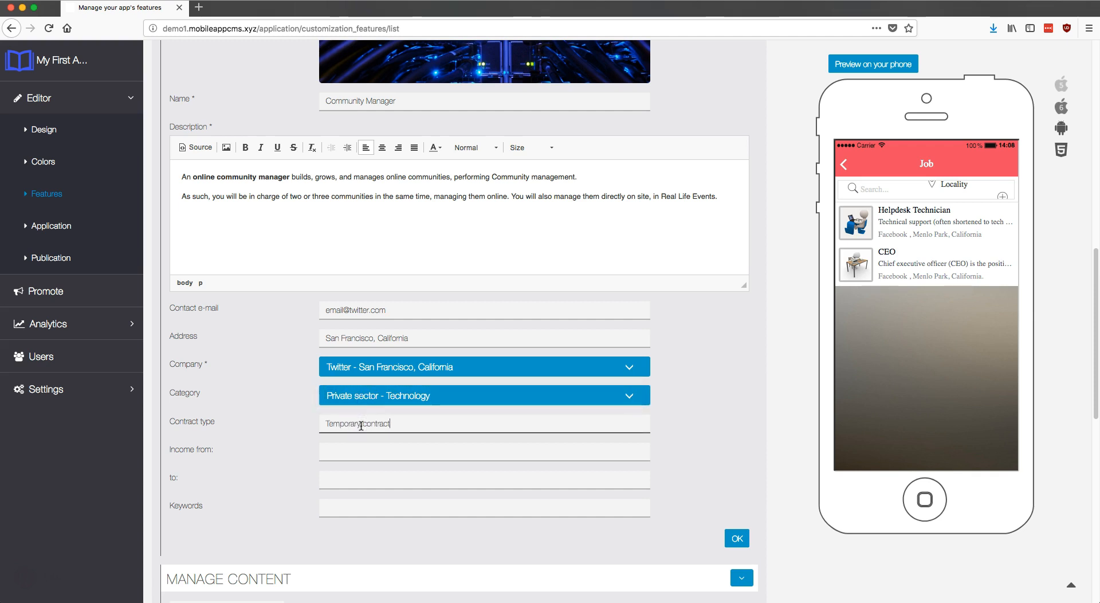
text( - renewable)
scroll(361, 426, down, 1)
click(380, 406)
text(15 000)
click(371, 433)
text(18 000)
click(389, 469)
text(Twi)
click(739, 481)
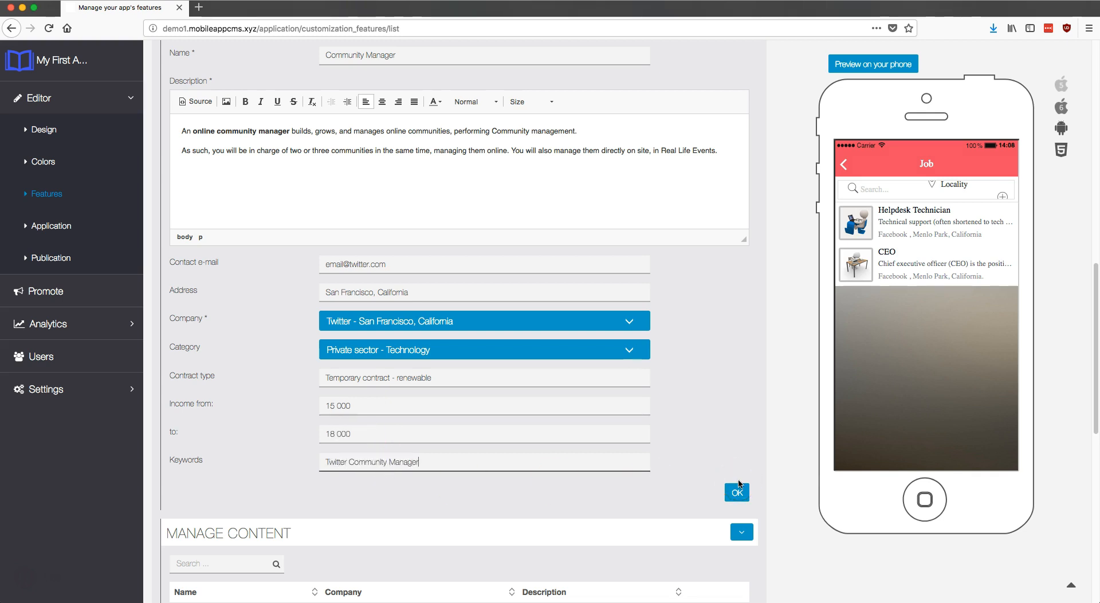
click(740, 493)
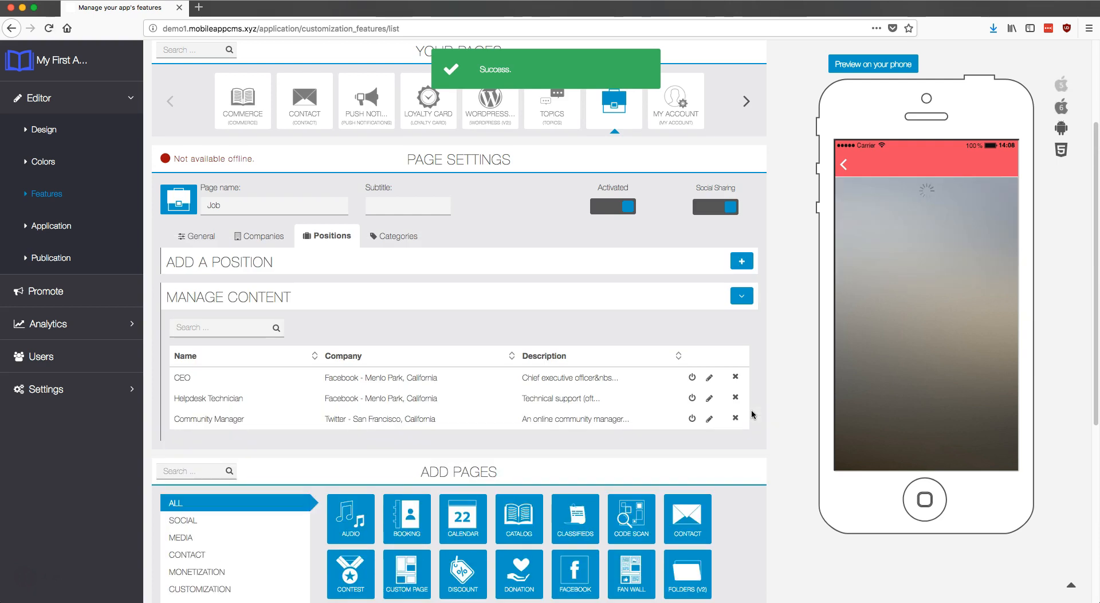
click(949, 307)
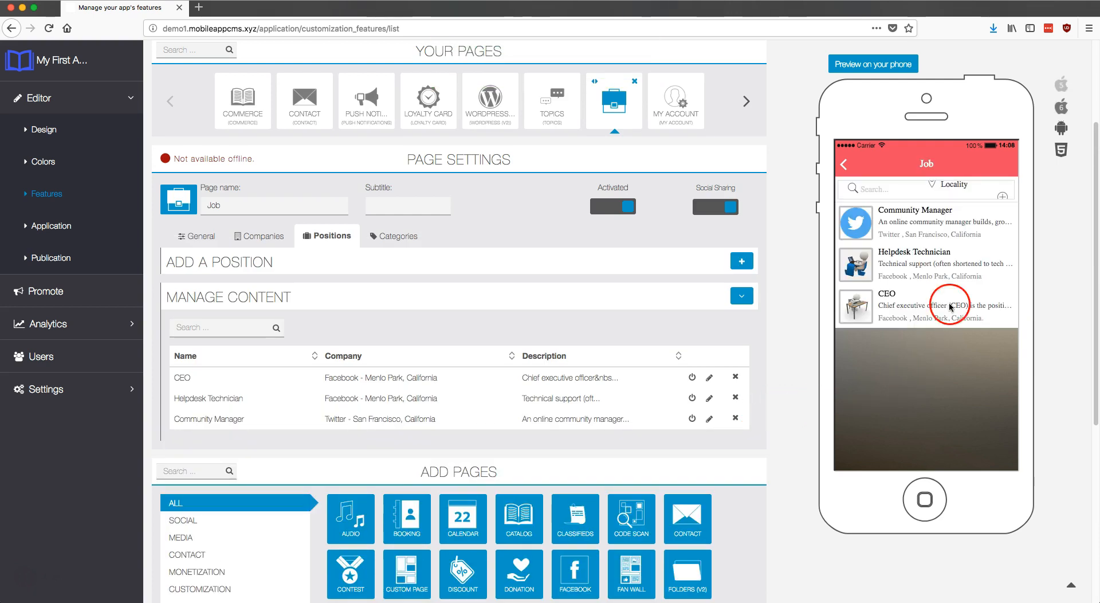
click(954, 227)
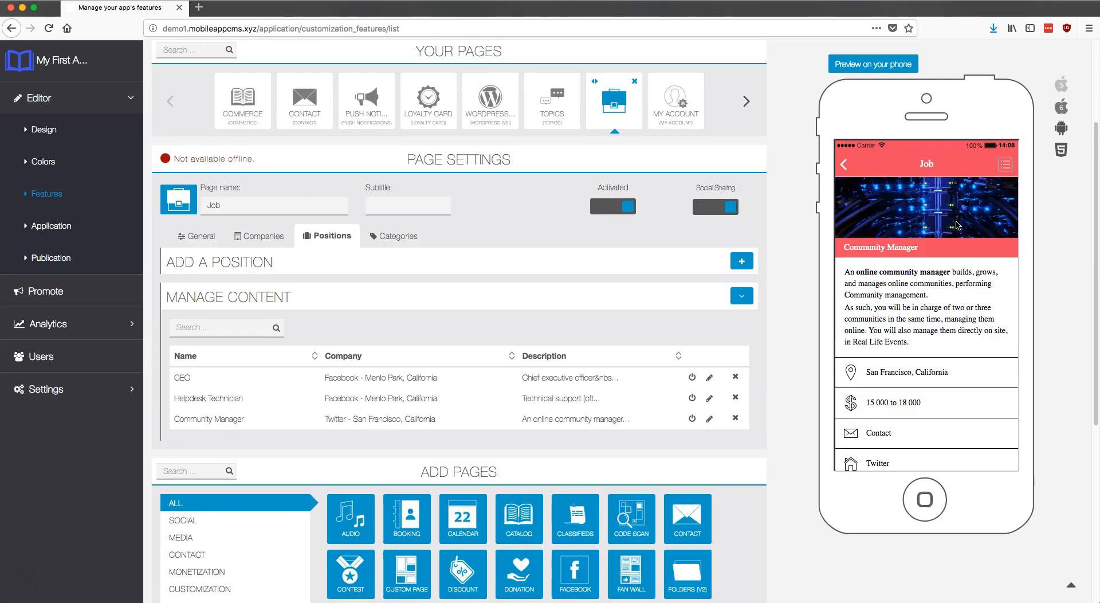
drag(955, 347, 960, 301)
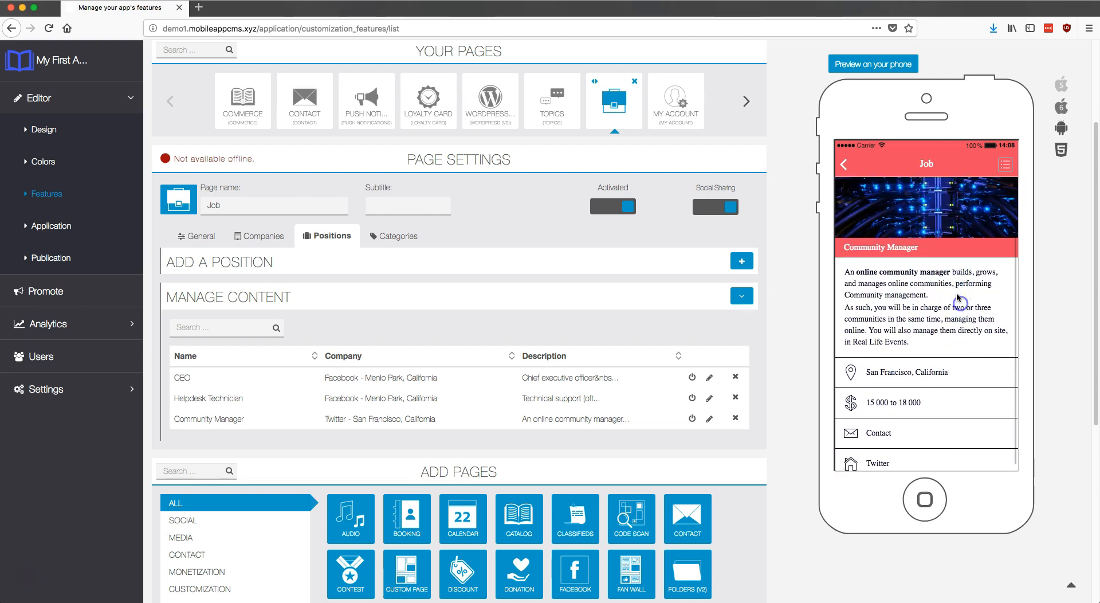
click(859, 166)
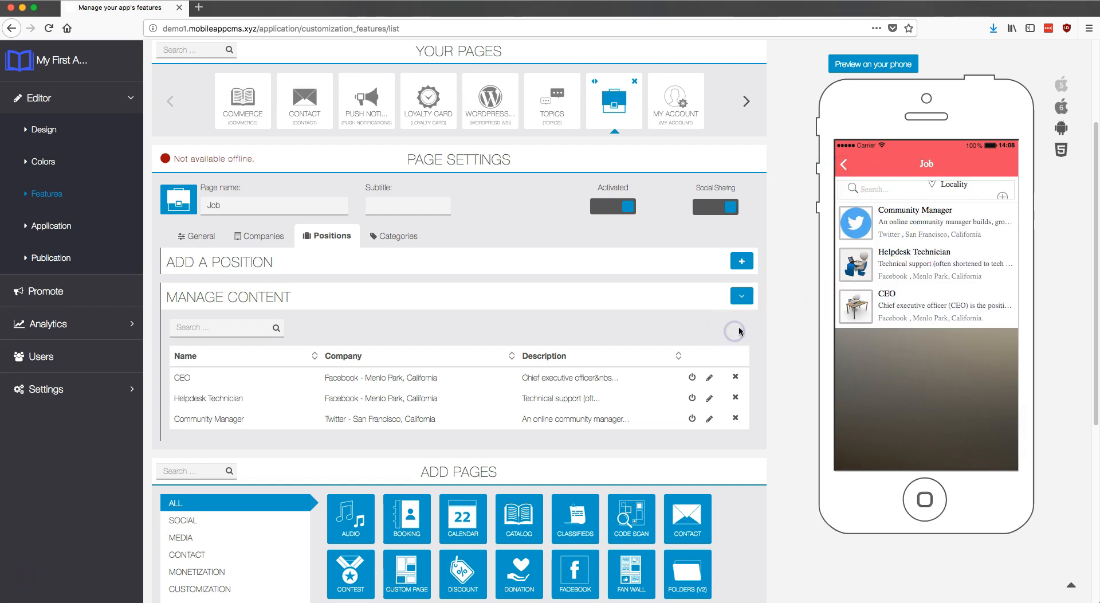
click(665, 298)
click(478, 248)
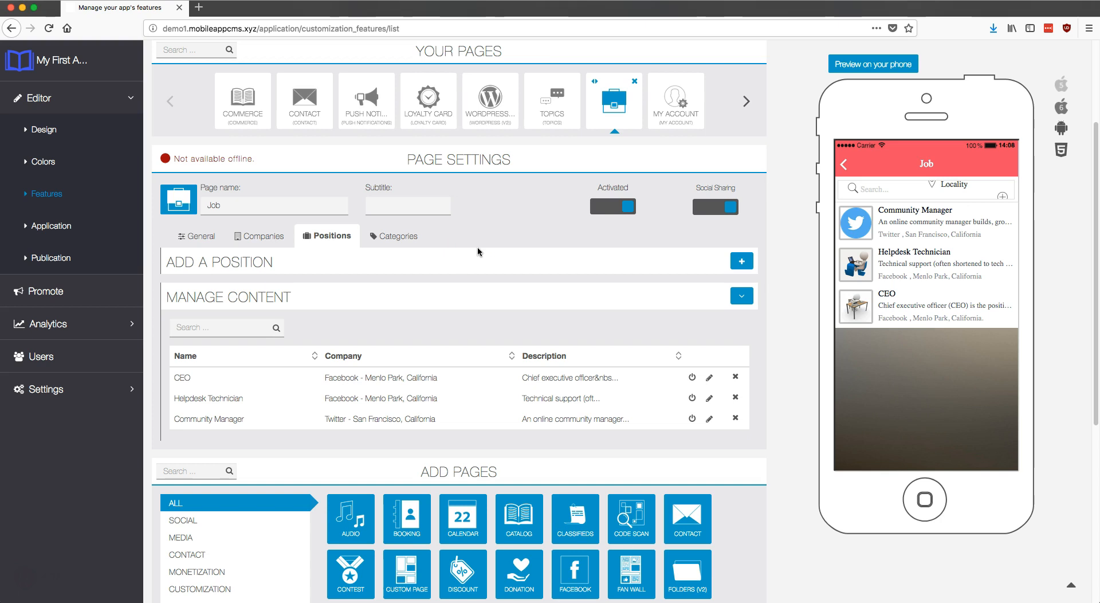
Step: Start a new category named Public Sector - Administration and paste its description
click(408, 235)
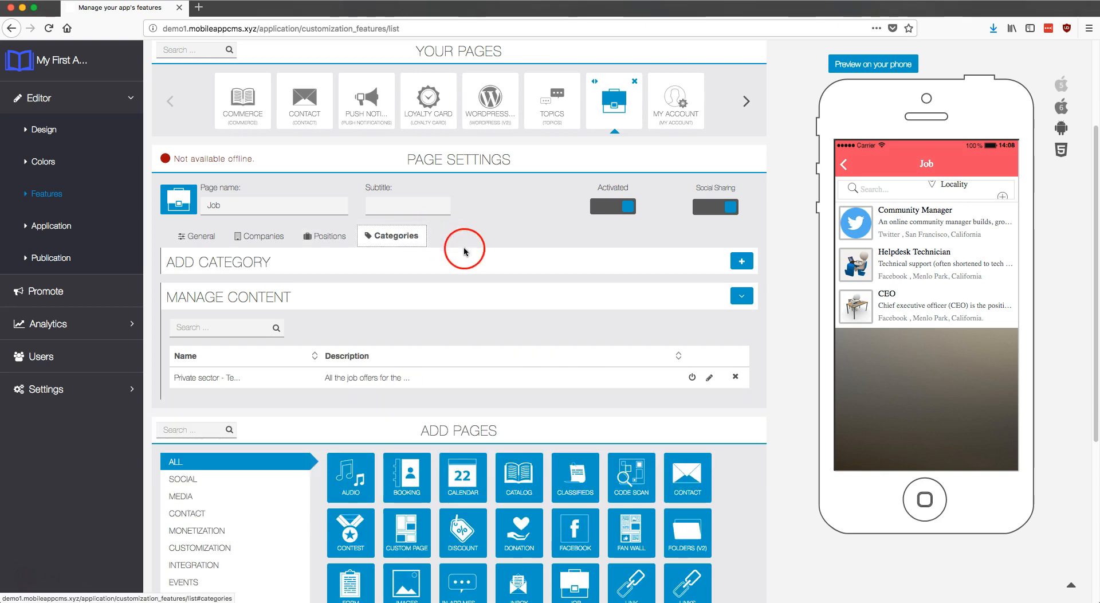
click(742, 262)
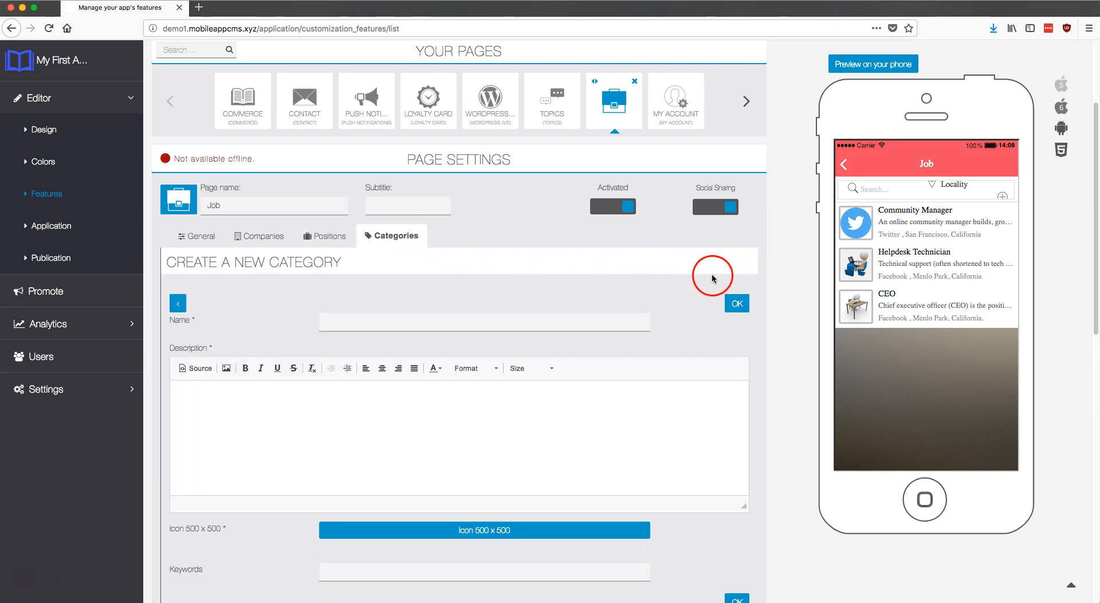
scroll(540, 286, down, 3)
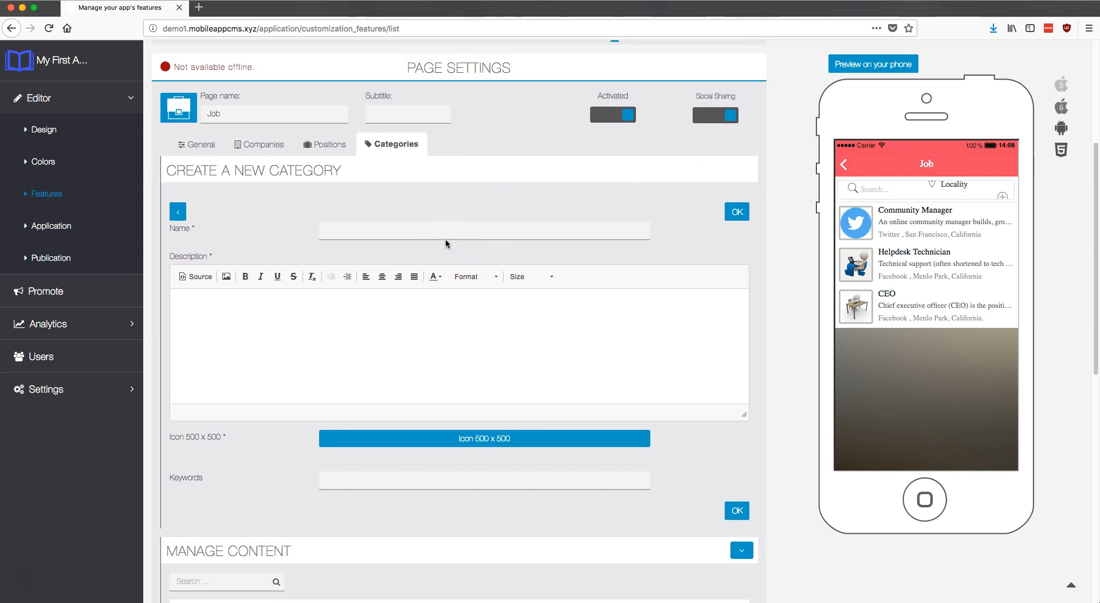
click(495, 232)
text(Public Sector - Administration)
click(459, 300)
text(In this category you will find all of the jobs offer for the Public Sector in the Administration. For example, Jobs such as: Secretary, Deputy, Magistrate, etc.)
Step: Give the category the Senate photo icon and Public Administration keywords, then save it
click(484, 438)
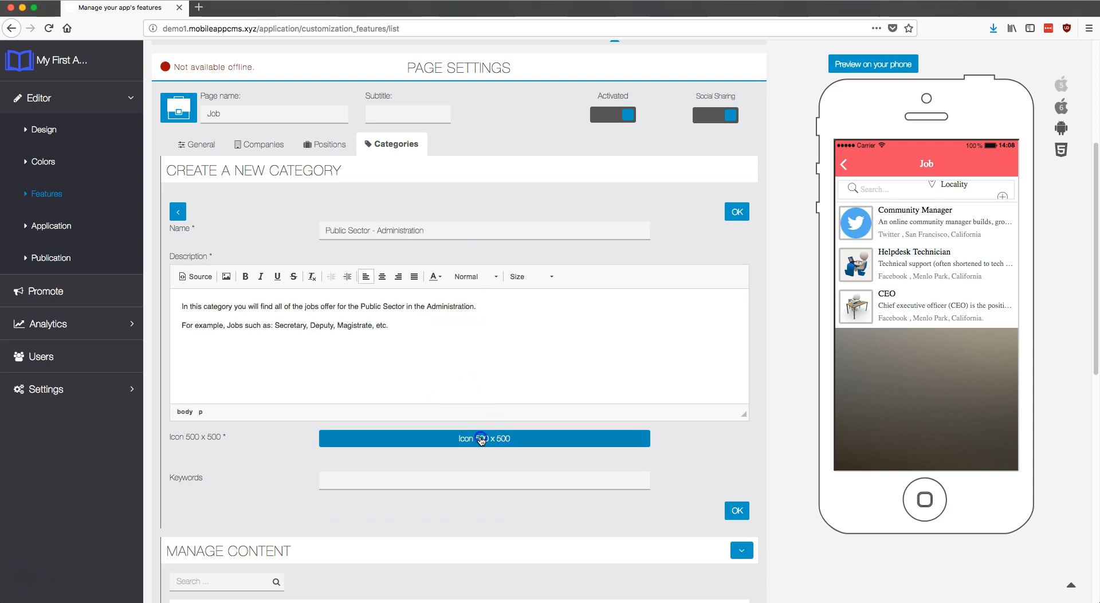
click(480, 147)
click(729, 331)
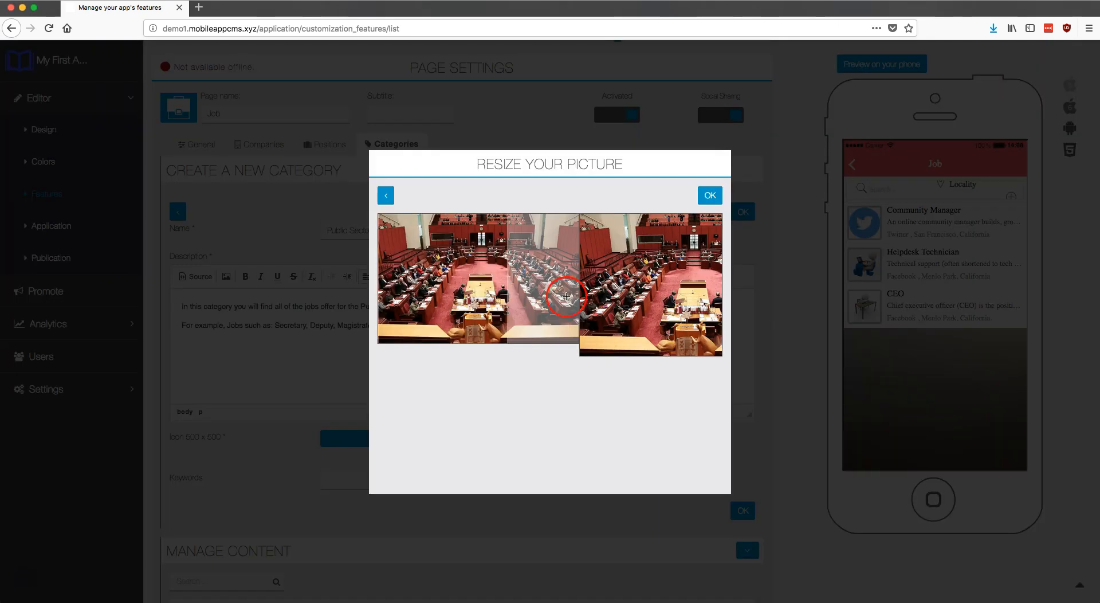
click(710, 196)
click(481, 481)
text(Public Administration)
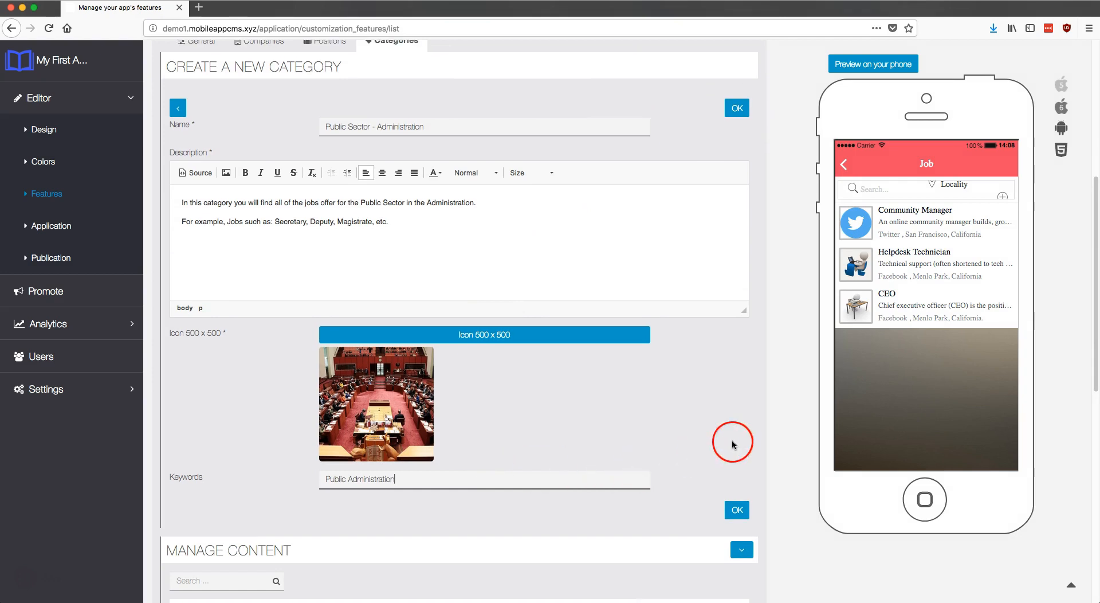
scroll(740, 458, down, 1)
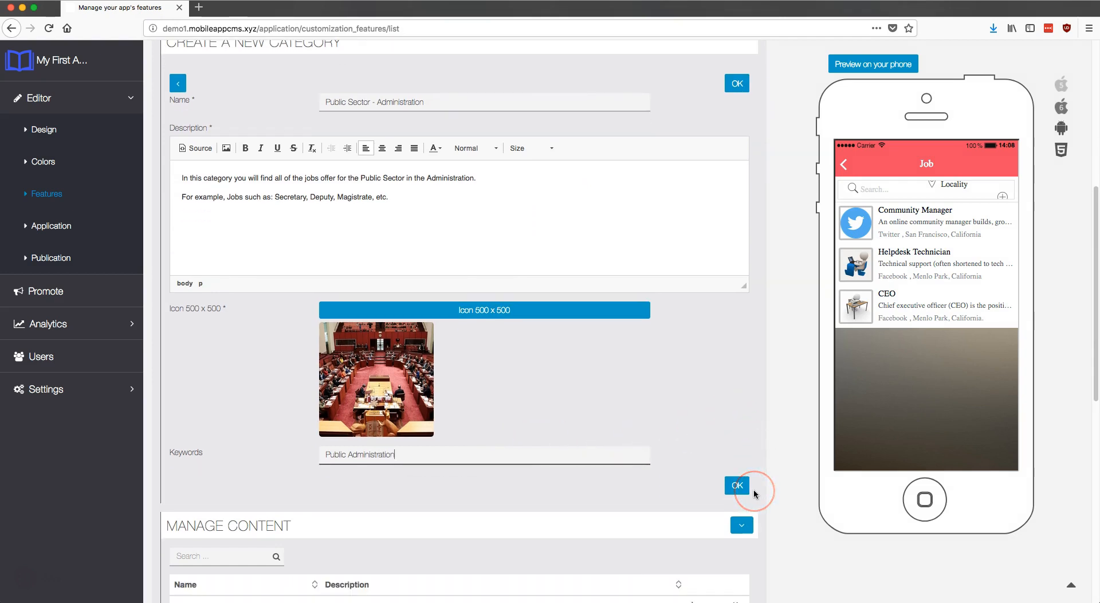
click(739, 486)
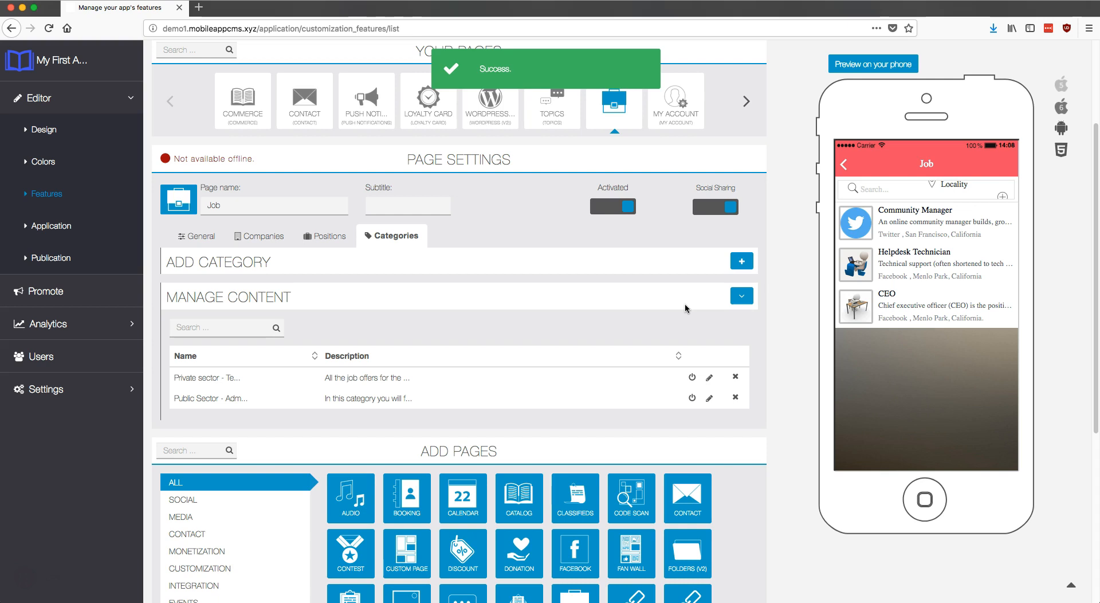
Step: Open and close the Private sector - Technology category's edit form, then disable that category
click(709, 381)
click(722, 398)
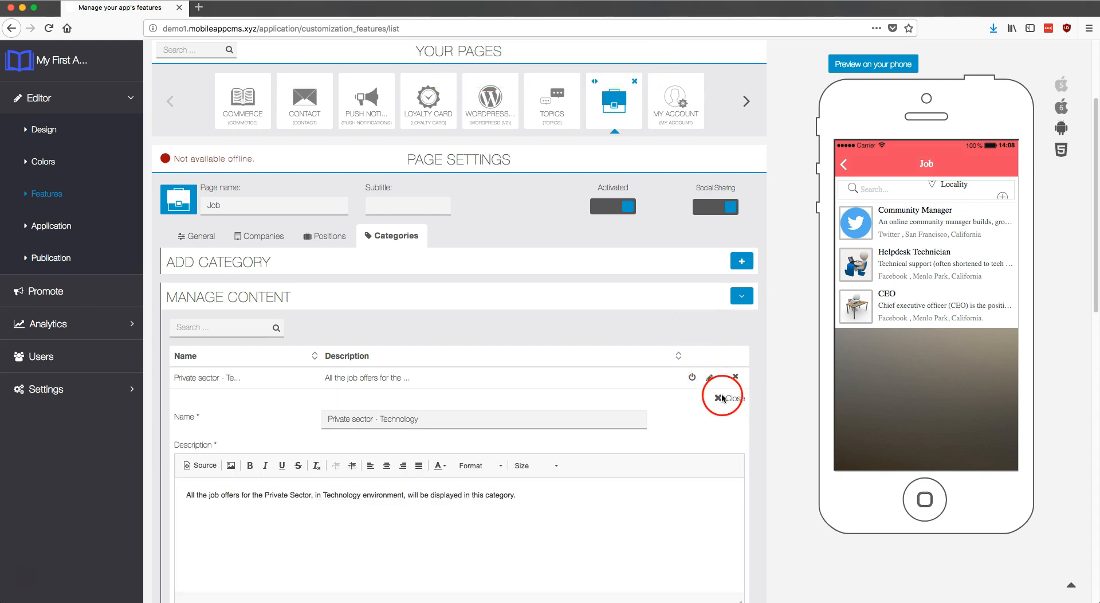
scroll(722, 398, down, 6)
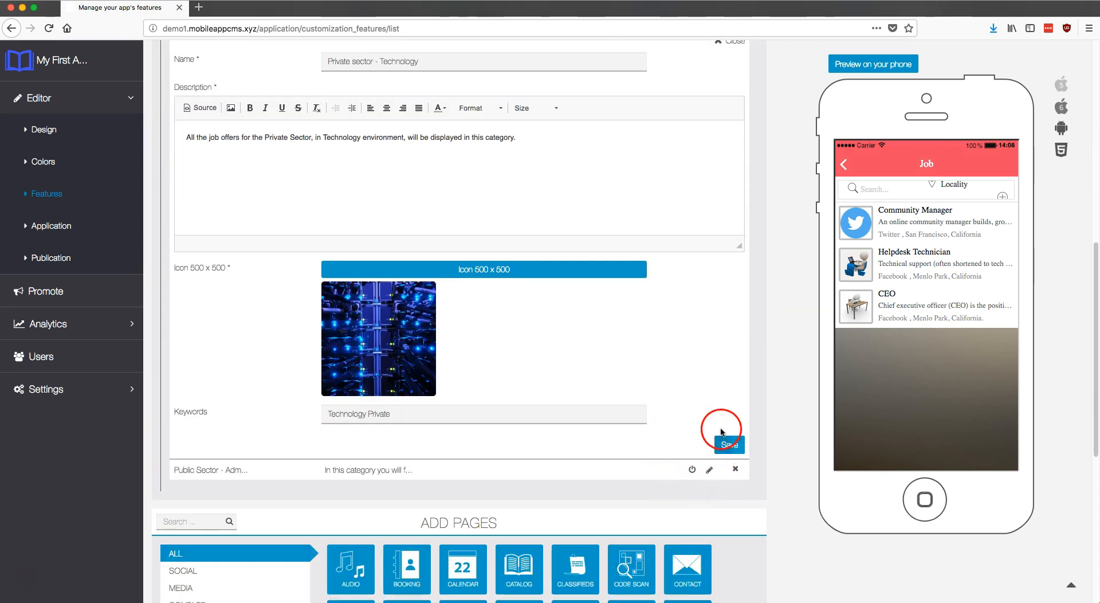
scroll(721, 432, up, 3)
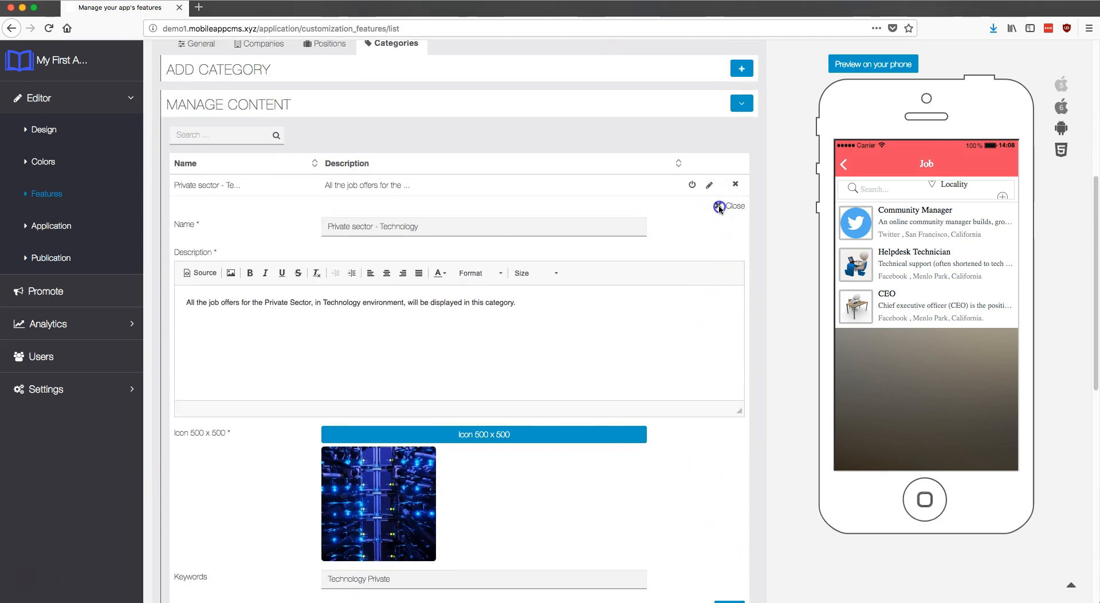
click(721, 207)
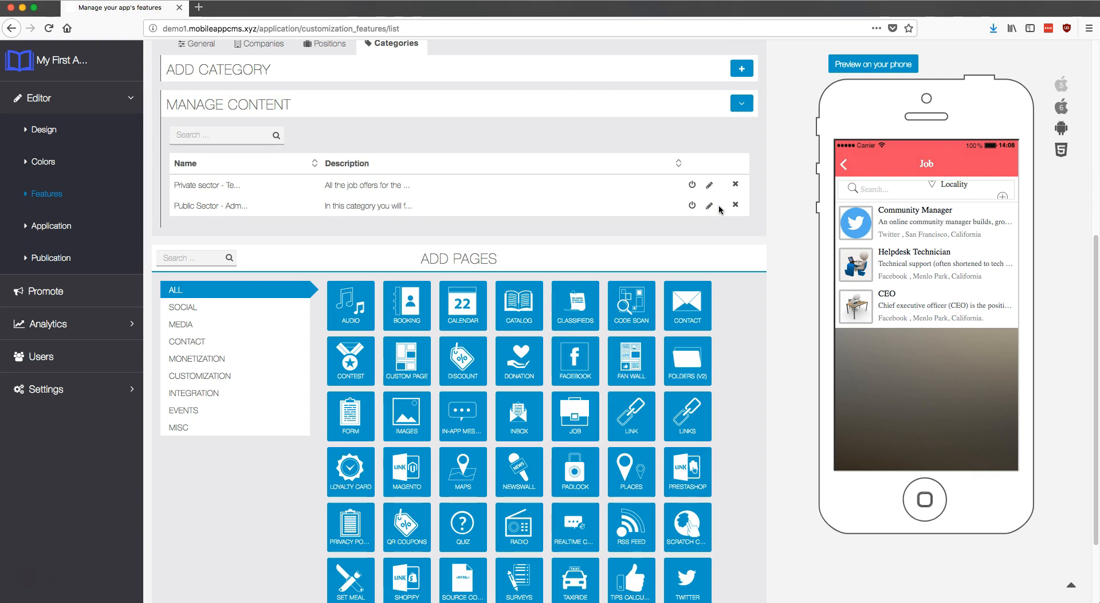
click(694, 185)
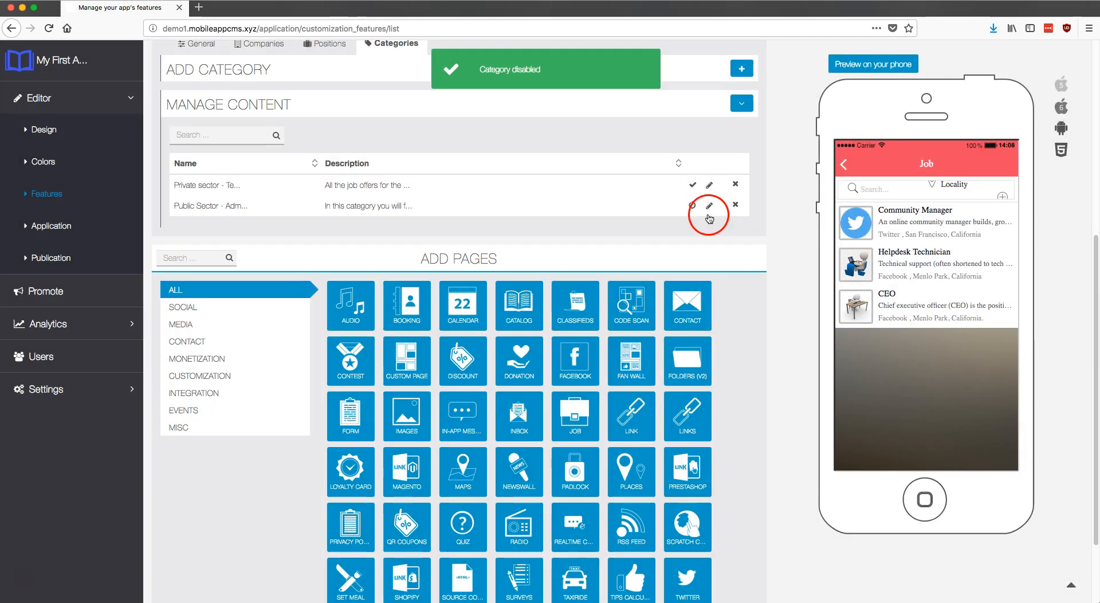
scroll(700, 185, up, 1)
scroll(700, 185, up, 1)
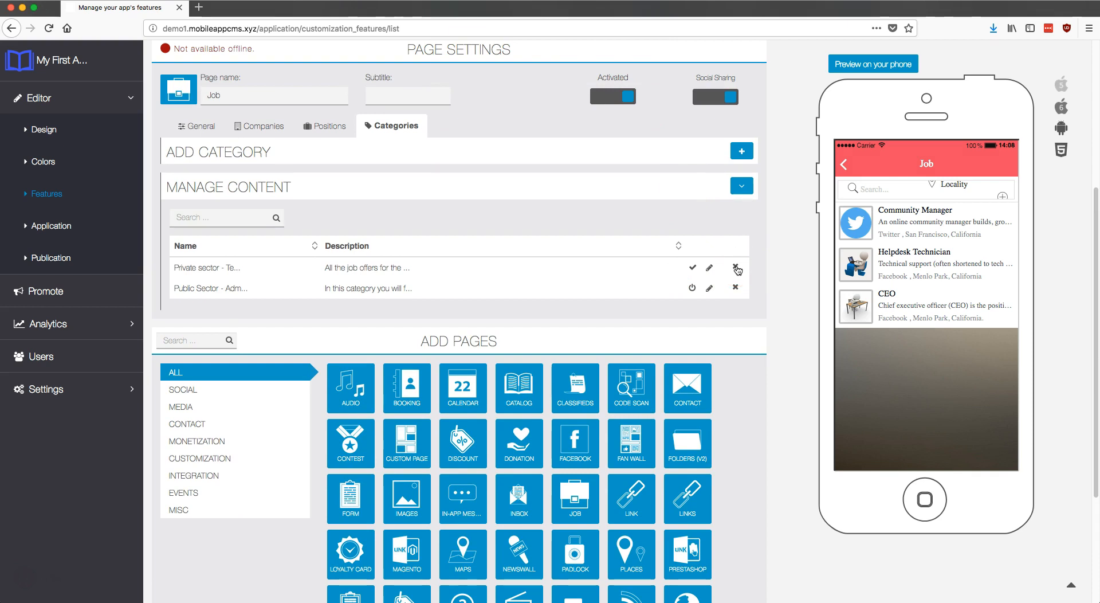
Step: Switch from the Positions list back to the Job page's Companies list showing Facebook and Twitter
click(323, 130)
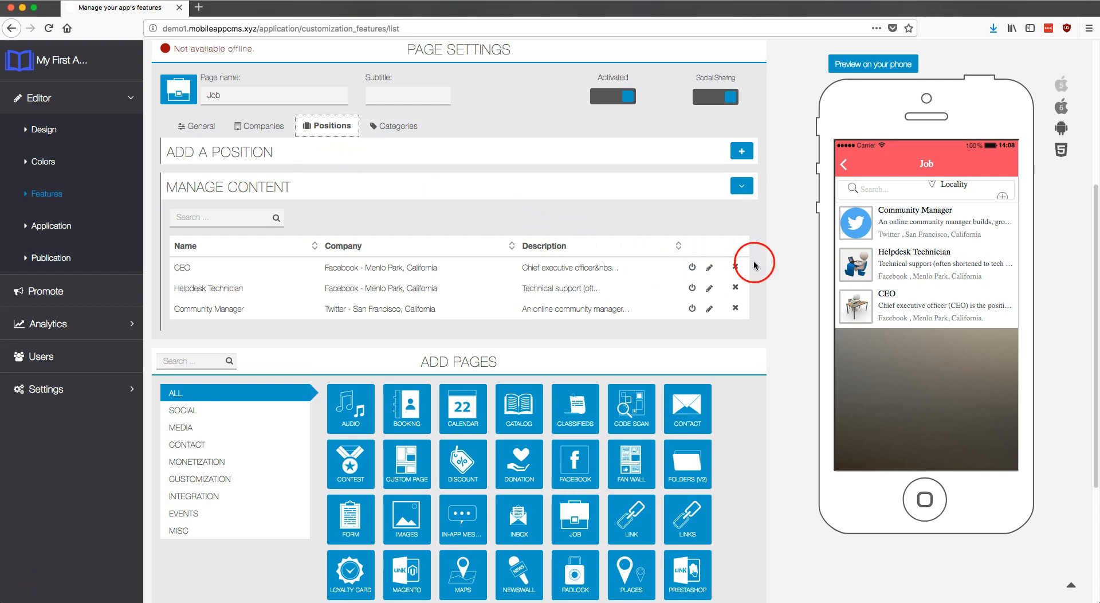
click(287, 128)
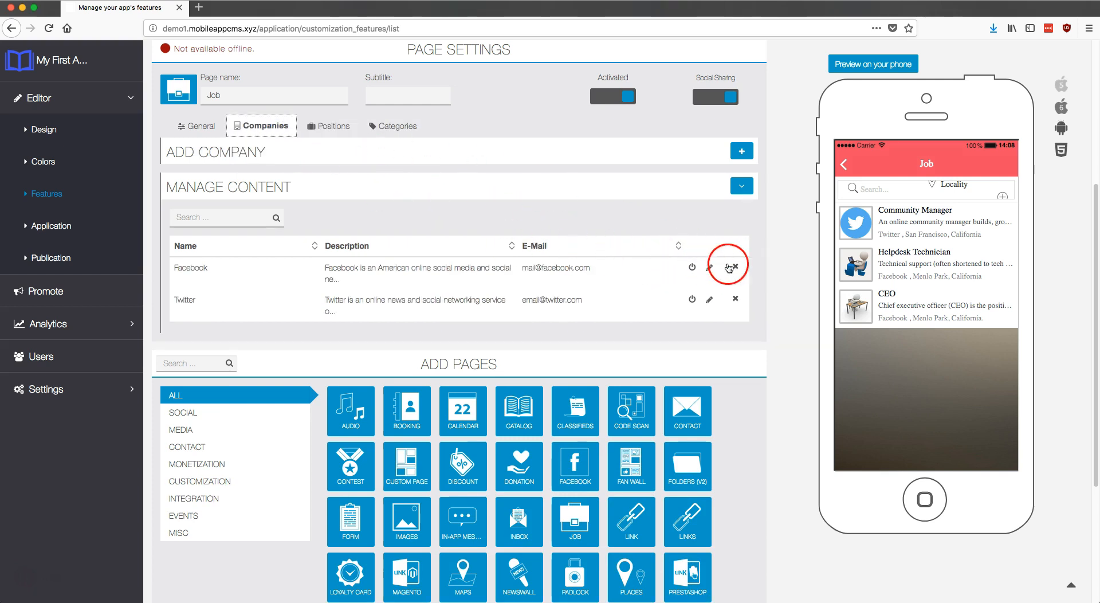
click(347, 201)
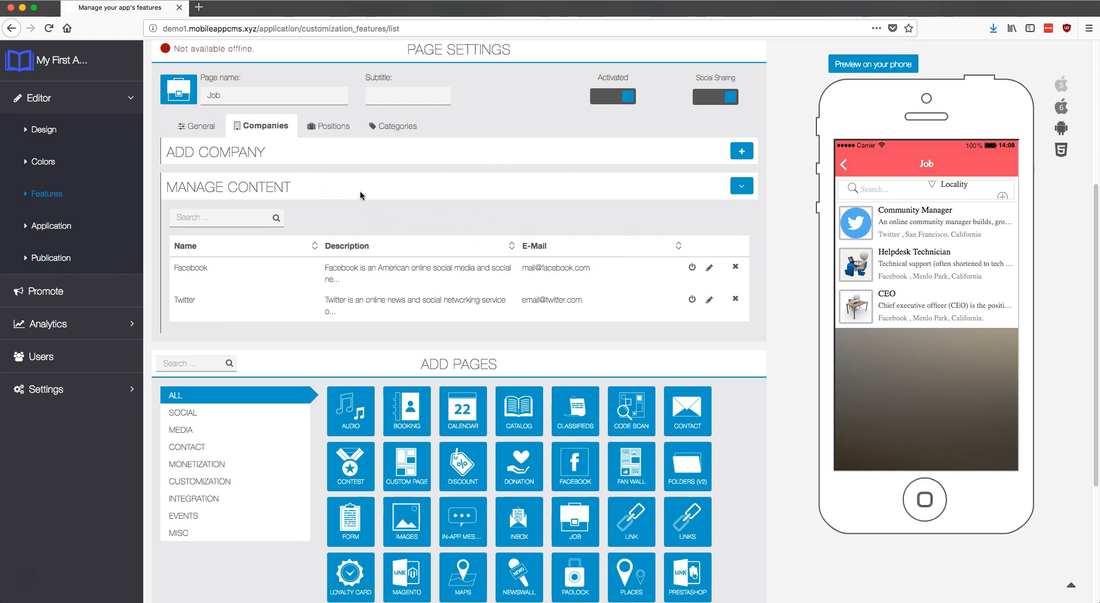